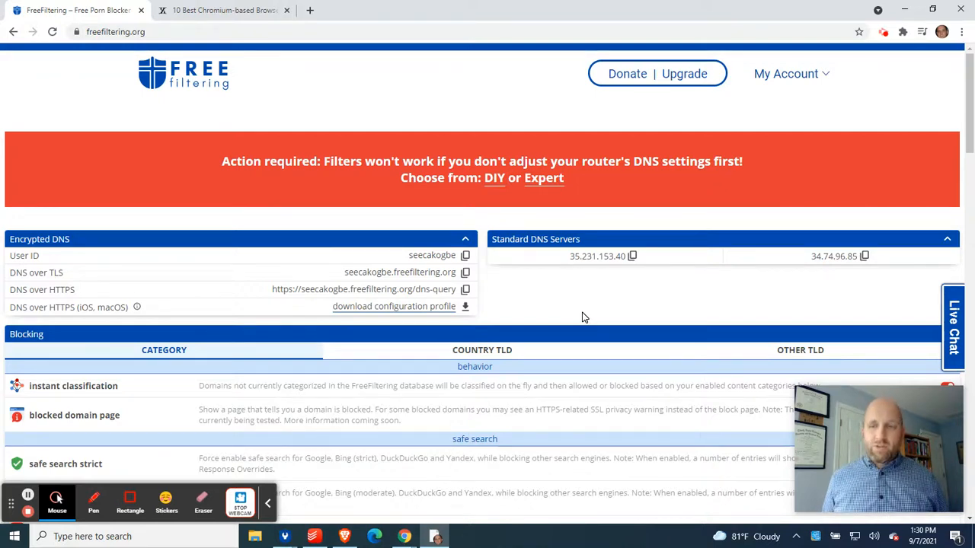
# - Outline the Standard DNS Servers section with a red rectangle and clear the annotation from the screen
pyautogui.click(131, 501)
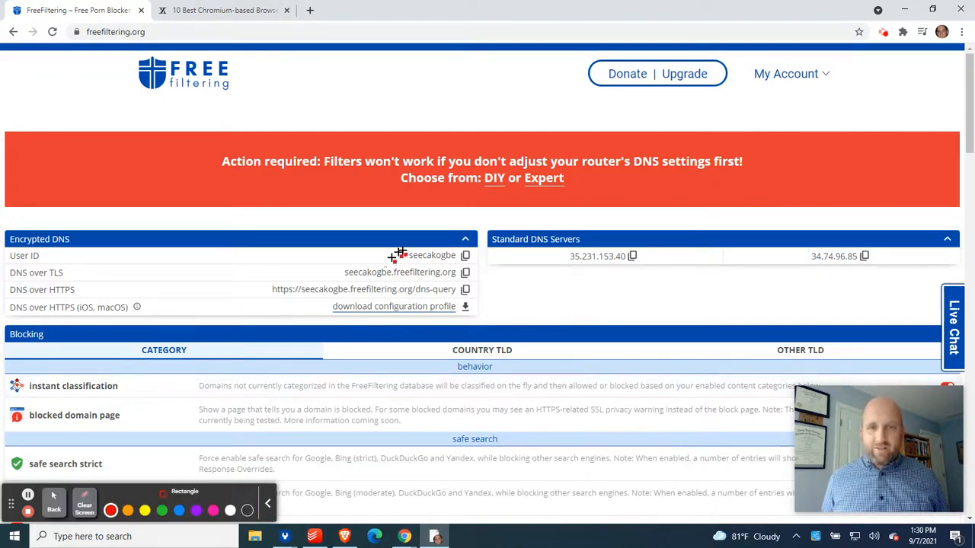
pyautogui.moveTo(479, 222)
pyautogui.mouseDown()
pyautogui.moveTo(783, 288)
pyautogui.moveTo(934, 282)
pyautogui.mouseUp()
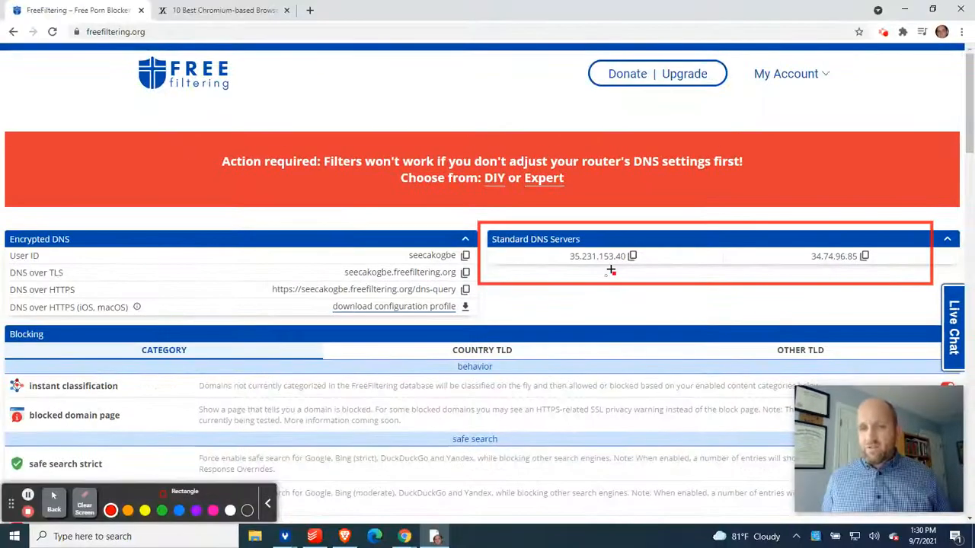
pyautogui.click(84, 504)
pyautogui.click(54, 504)
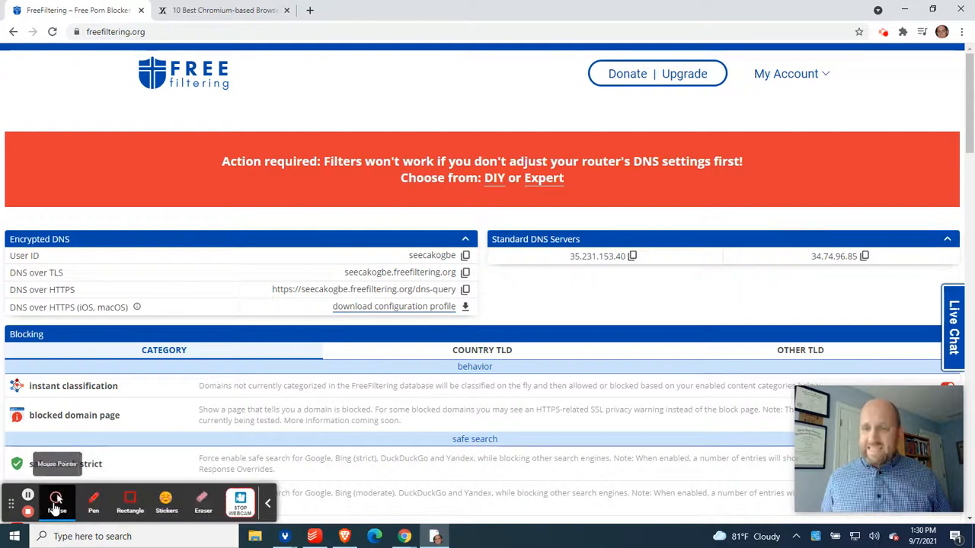
pyautogui.click(56, 502)
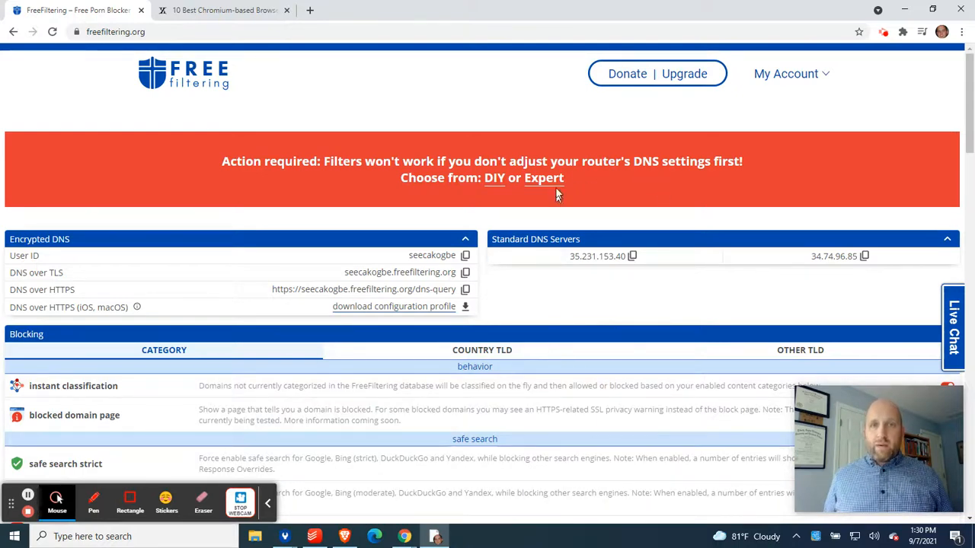
# - Review the blocking, safe search, content category and rule settings down to the Additional User/Device Profiles section
pyautogui.scroll(-1, 667, 297)
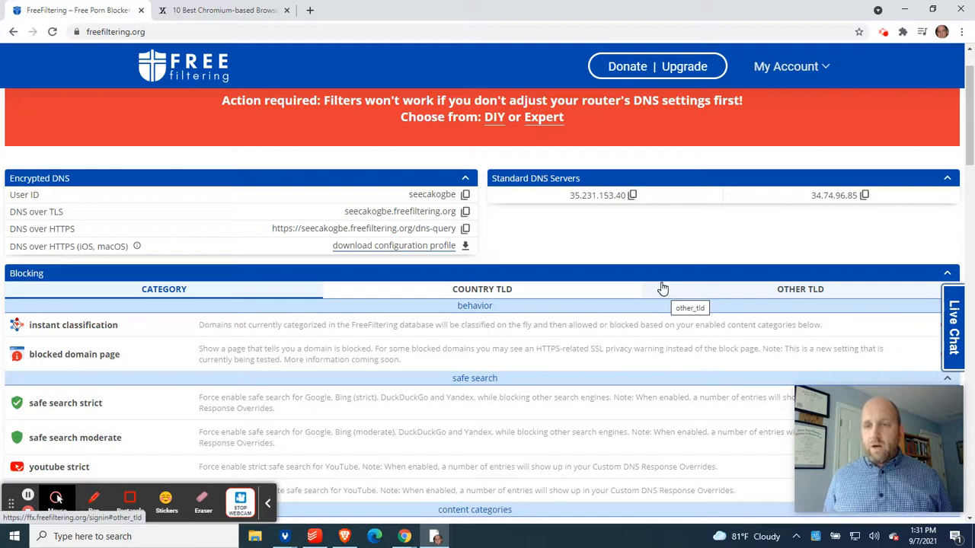
pyautogui.scroll(-2, 681, 277)
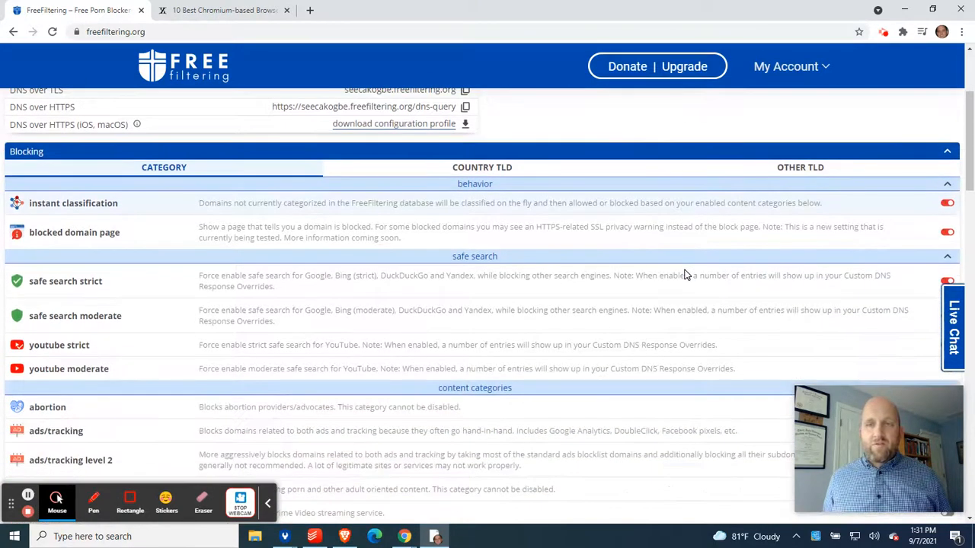
pyautogui.scroll(-2, 684, 275)
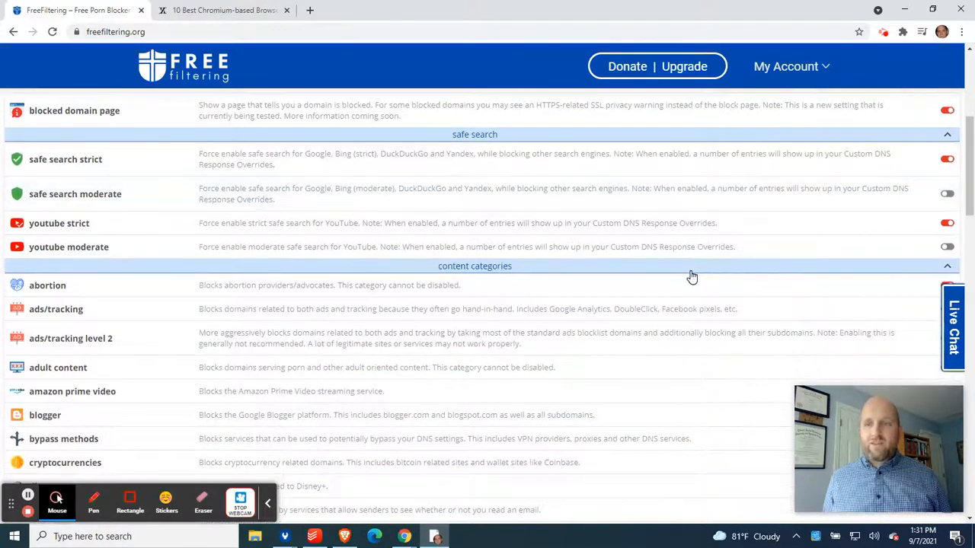
pyautogui.scroll(4, 664, 277)
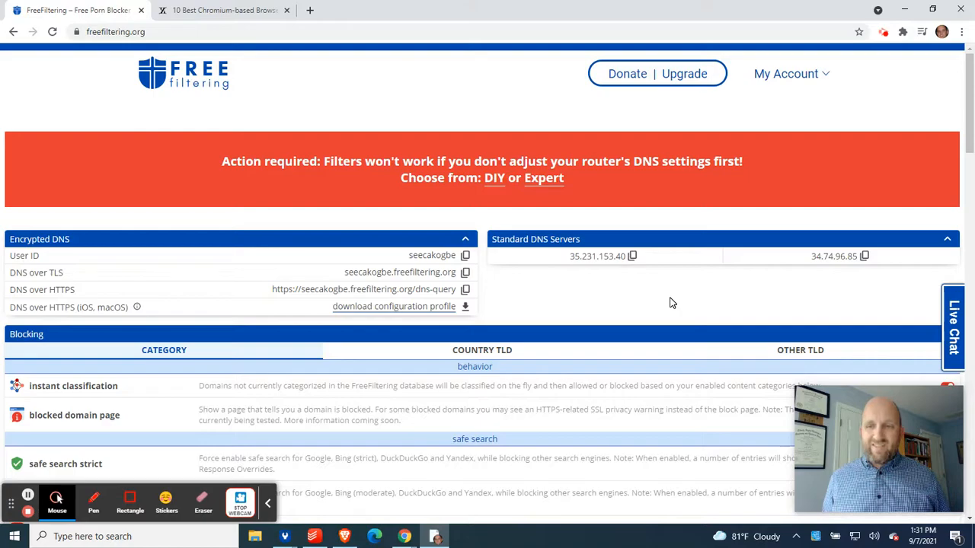
pyautogui.scroll(-15, 677, 302)
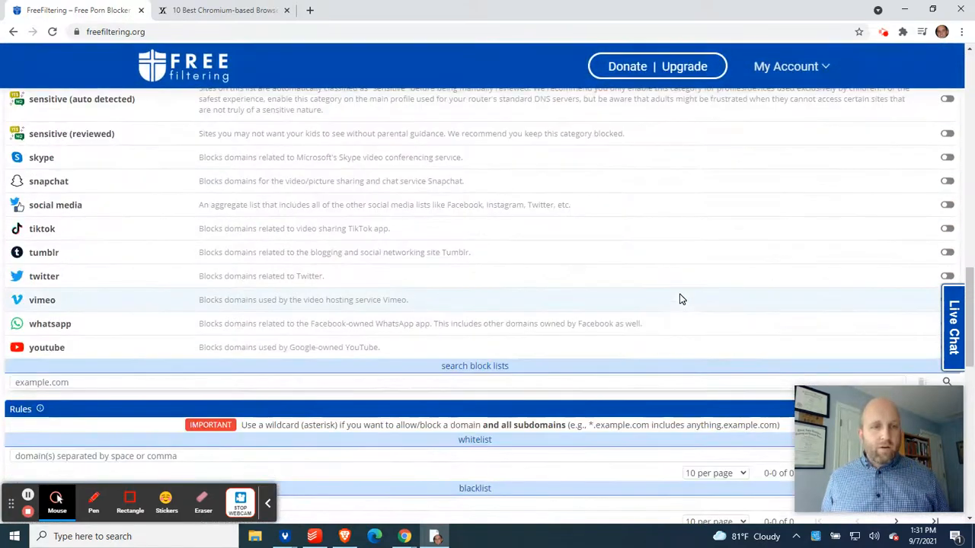
pyautogui.scroll(-3, 682, 300)
pyautogui.scroll(-4, 682, 299)
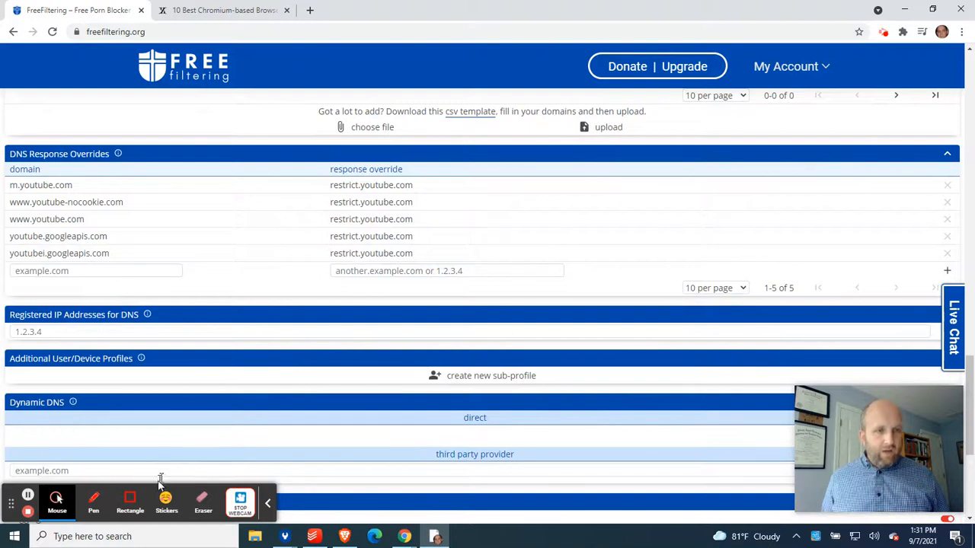
# - Outline the Additional User/Device Profiles heading with a red rectangle and clear the annotation
pyautogui.click(131, 501)
pyautogui.moveTo(167, 377)
pyautogui.mouseDown()
pyautogui.moveTo(61, 343)
pyautogui.moveTo(5, 347)
pyautogui.mouseUp()
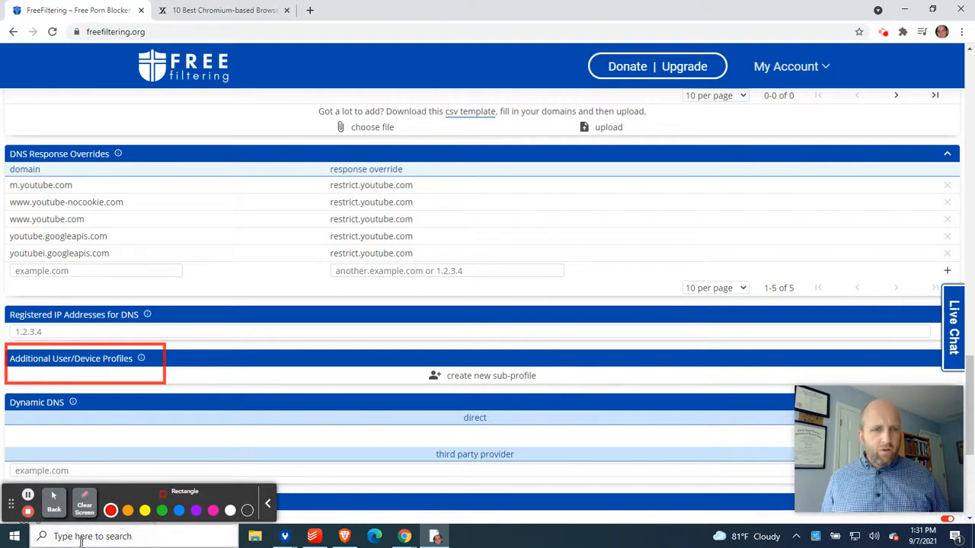
pyautogui.click(84, 503)
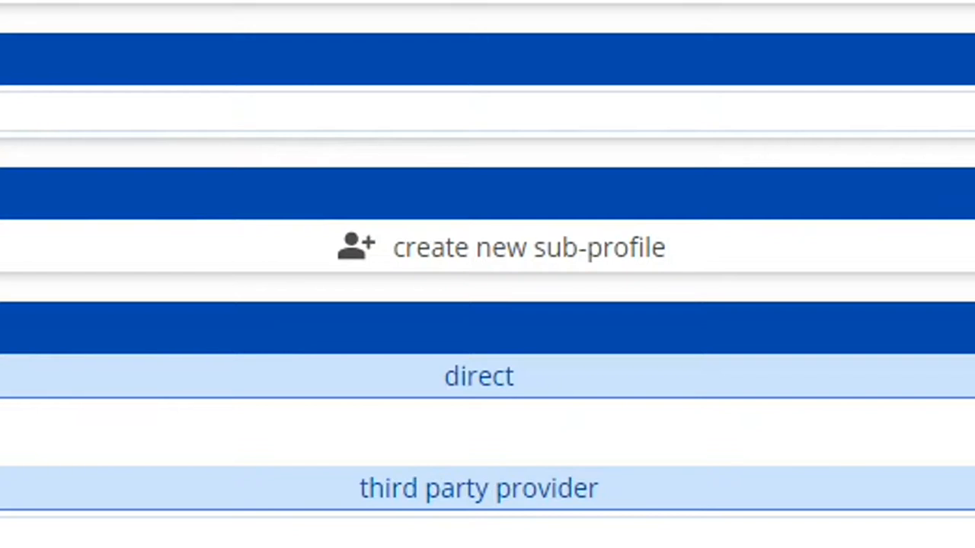
# - Create a new sub-profile under Additional User/Device Profiles and set its nickname to "Dad Laptop"
pyautogui.click(503, 259)
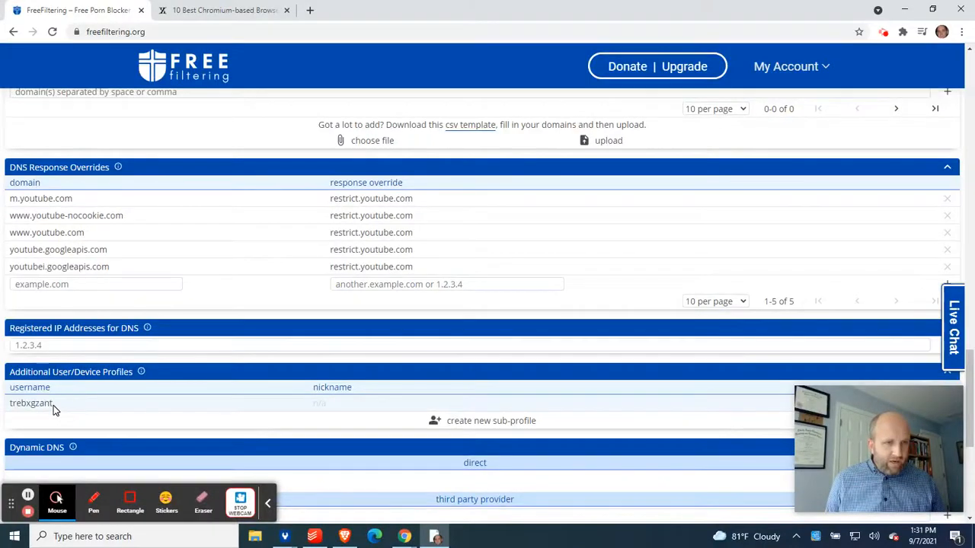
pyautogui.moveTo(54, 405); pyautogui.dragTo(11, 404)
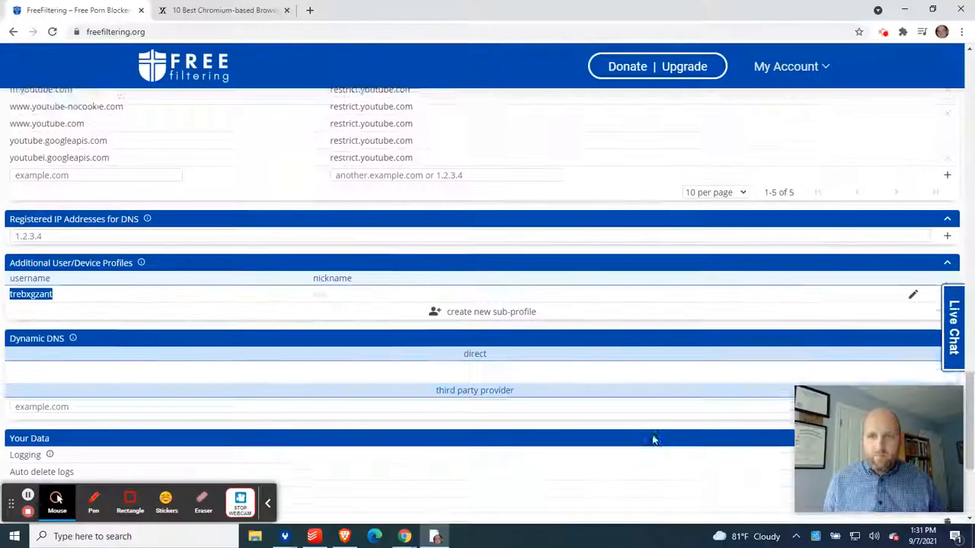
pyautogui.click(912, 282)
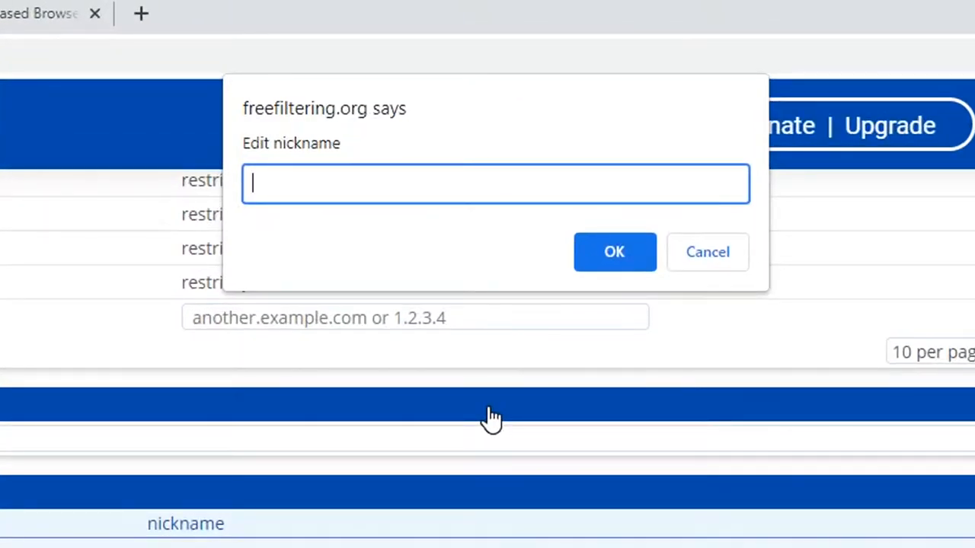
pyautogui.write('Dad Laptop')
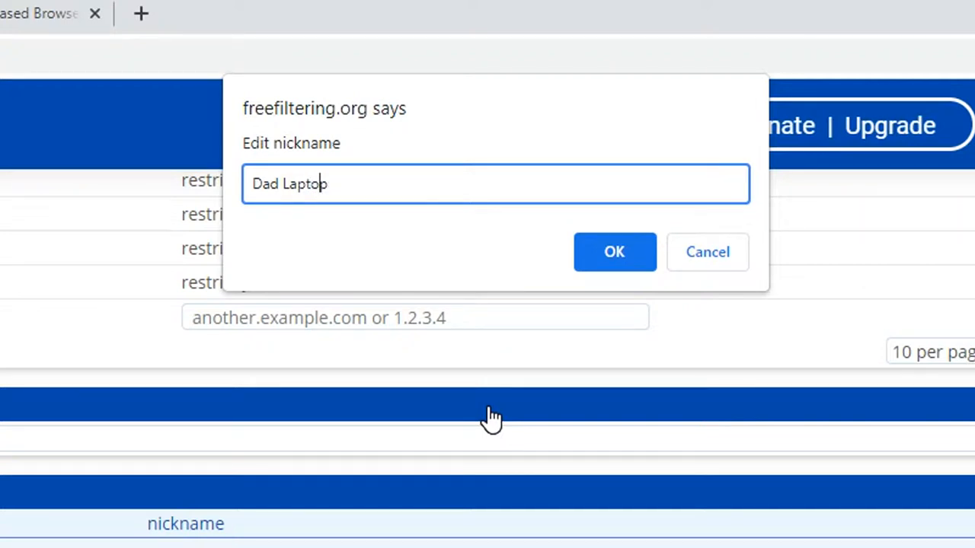
pyautogui.press('Left')
pyautogui.press('Left')
pyautogui.write("'s")
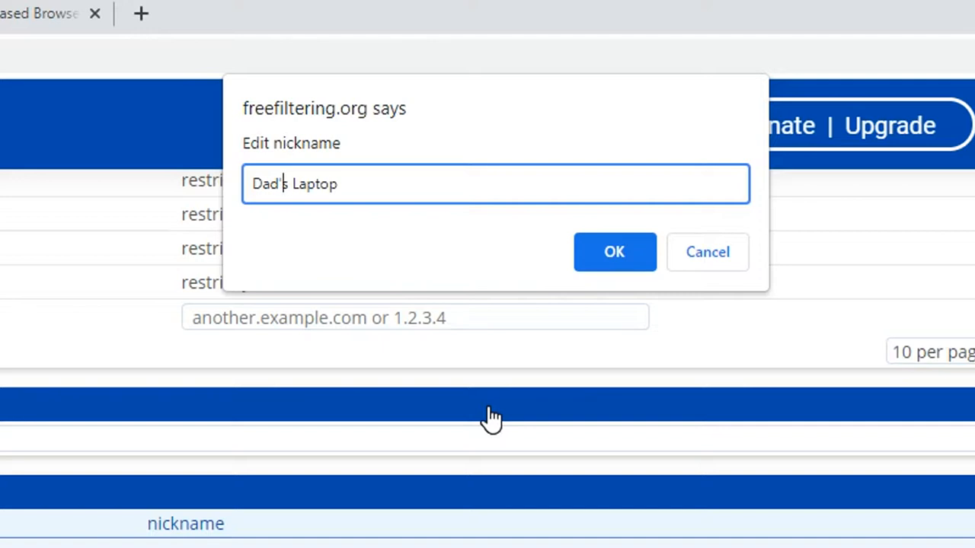
pyautogui.press('Right')
pyautogui.press('BackSpace')
pyautogui.press('BackSpace')
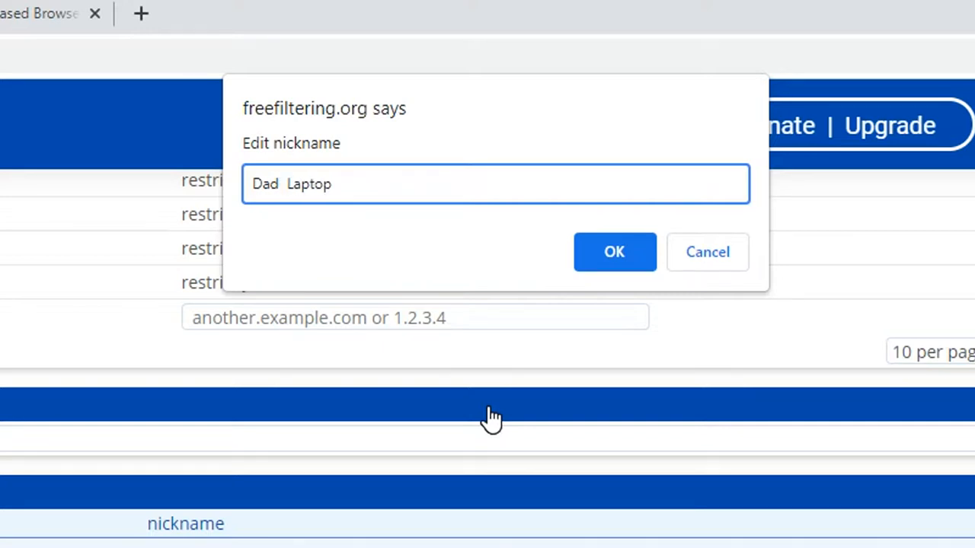
pyautogui.press('BackSpace')
pyautogui.click(603, 263)
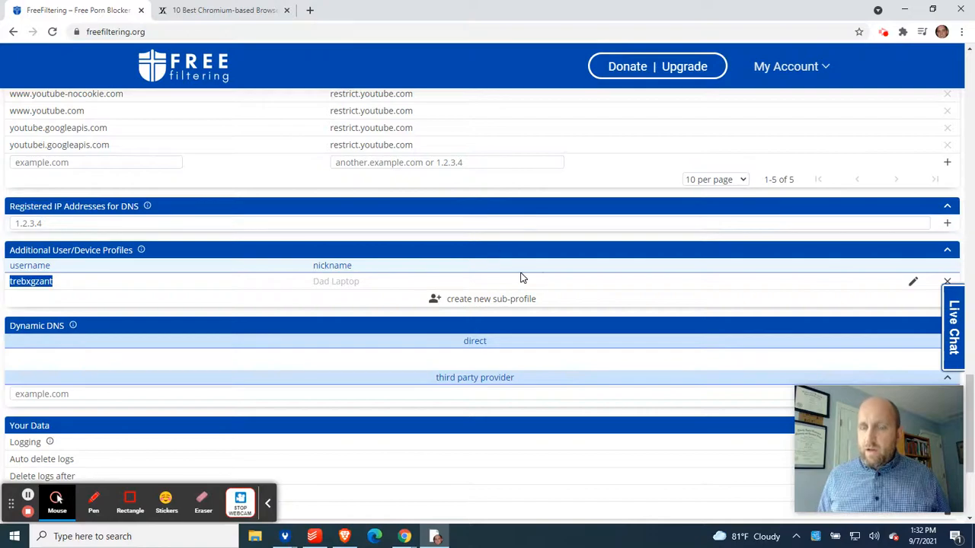
# - Examine the main profile's behavior, safe search and content category blocking settings
pyautogui.scroll(10, 537, 286)
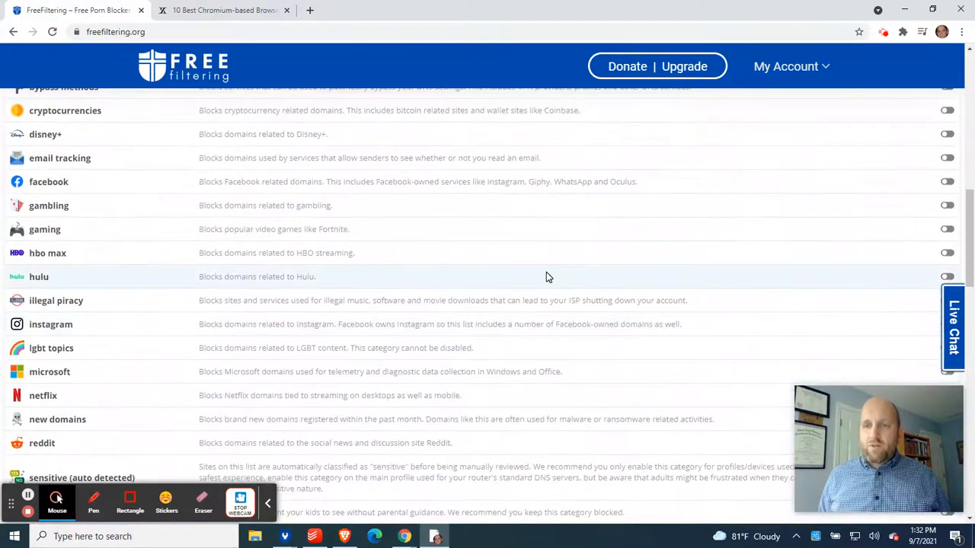
pyautogui.scroll(10, 544, 273)
pyautogui.scroll(-3, 542, 274)
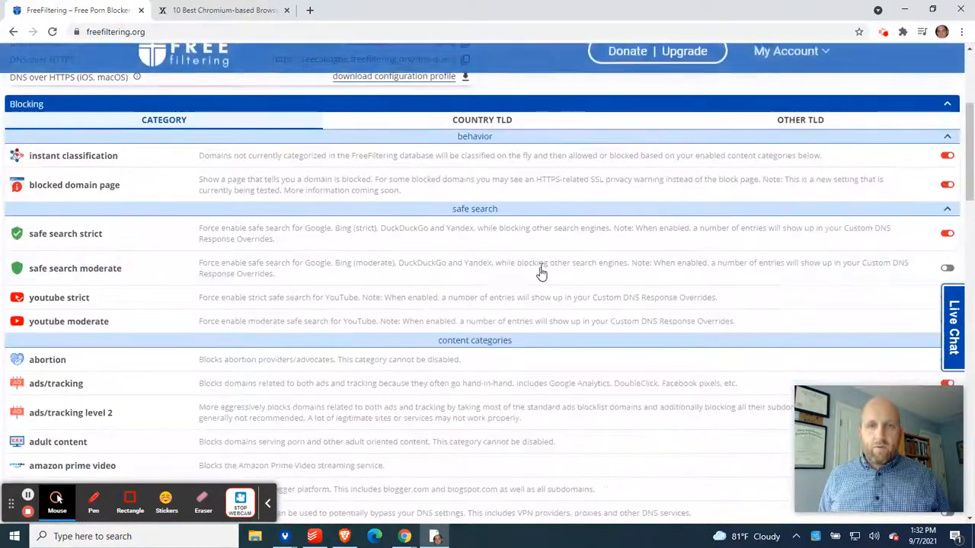
pyautogui.scroll(2, 542, 274)
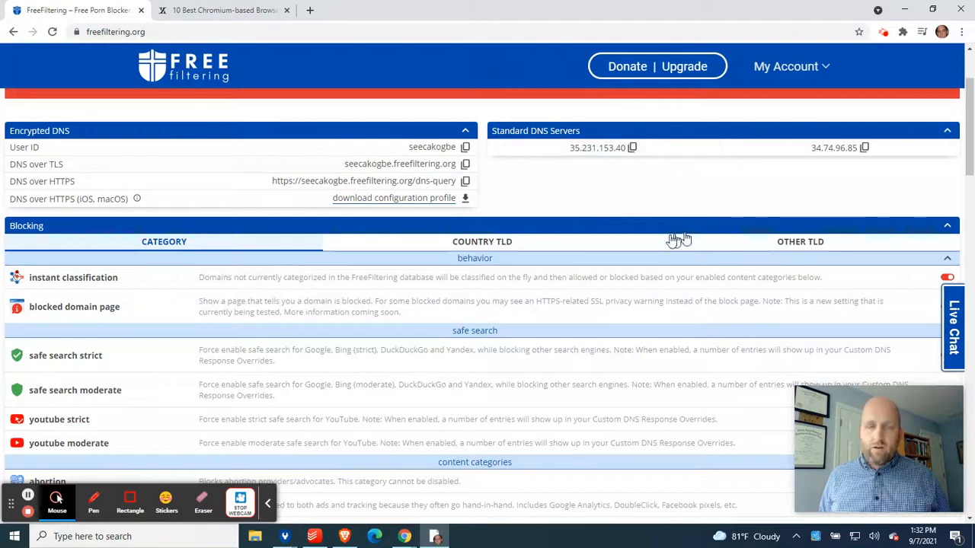
pyautogui.scroll(-2, 677, 240)
pyautogui.scroll(-1, 660, 241)
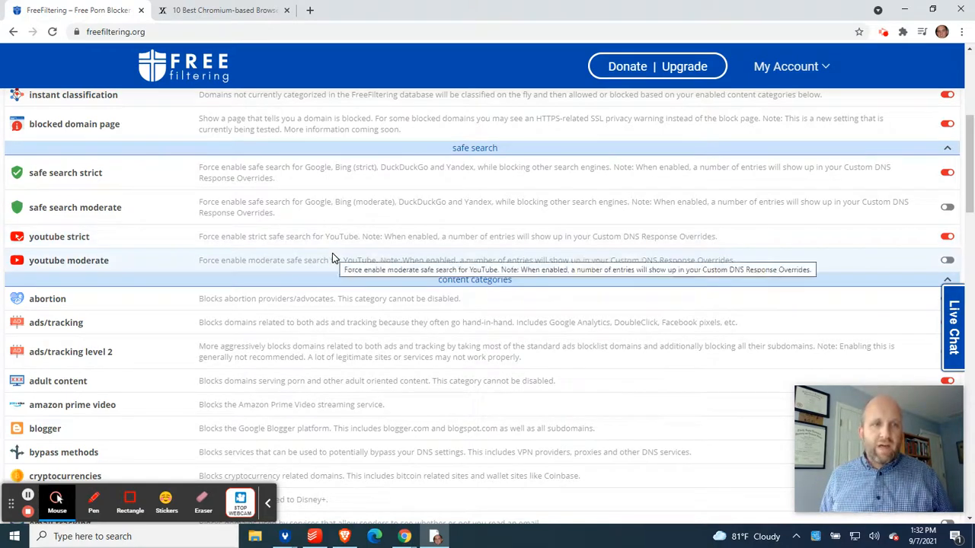
pyautogui.scroll(-3, 332, 257)
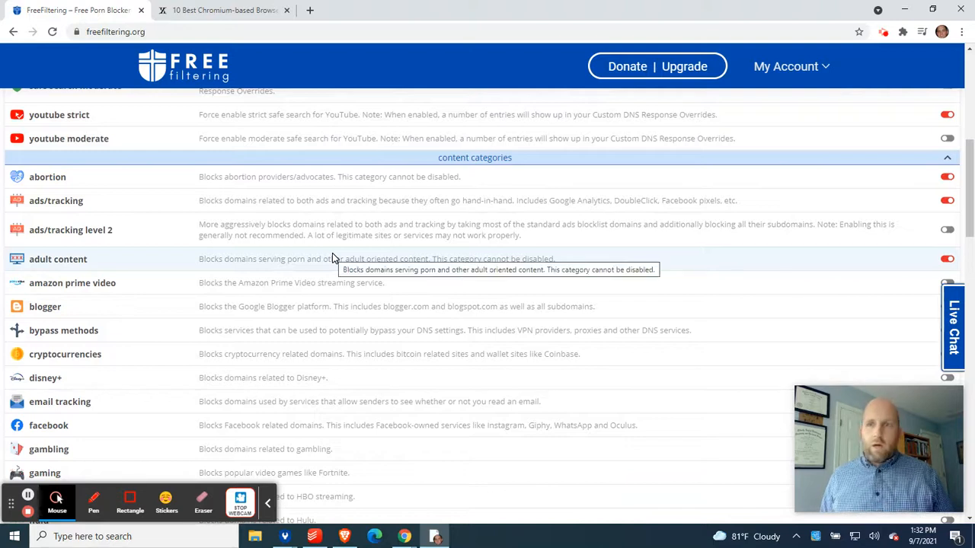
# - Unblock the ads/tracking category and block it again, acknowledging each change
pyautogui.click(949, 204)
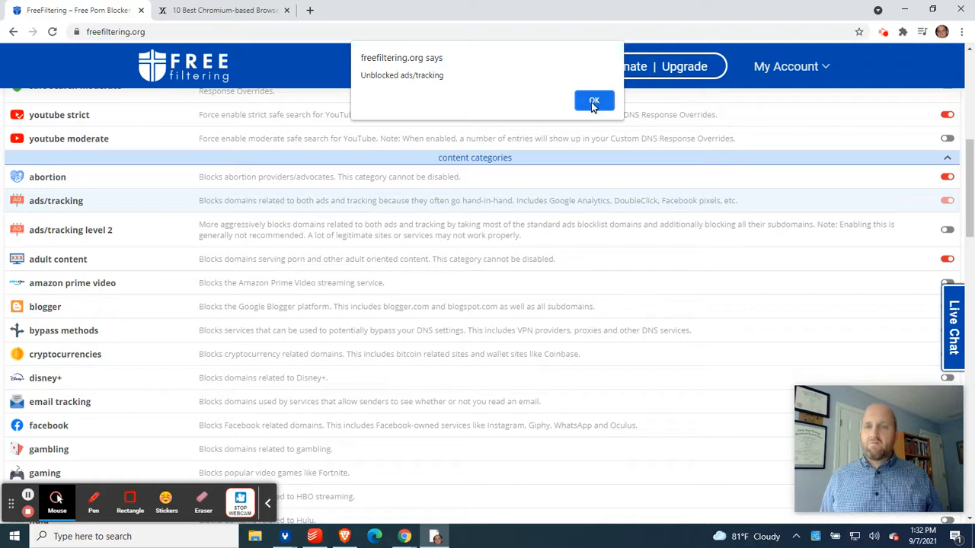
pyautogui.click(594, 102)
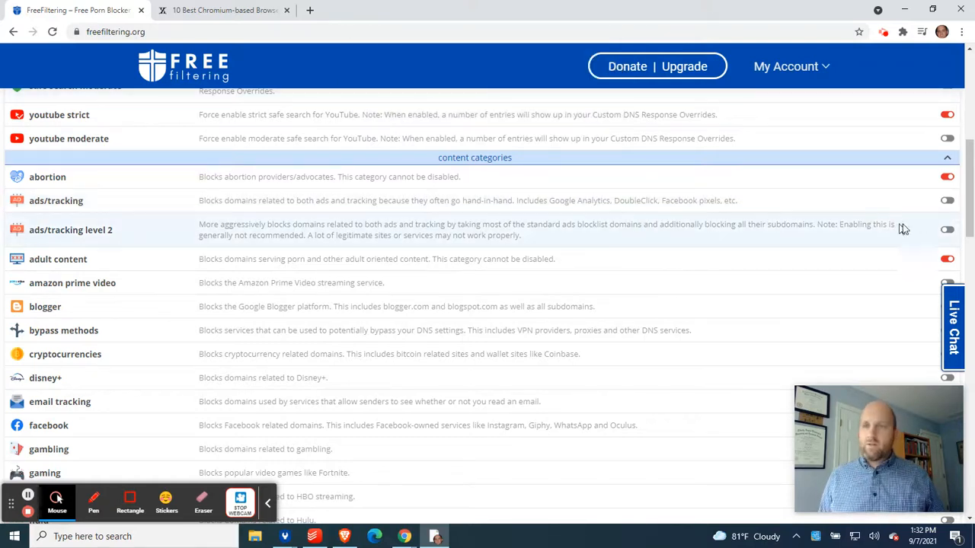
pyautogui.click(952, 201)
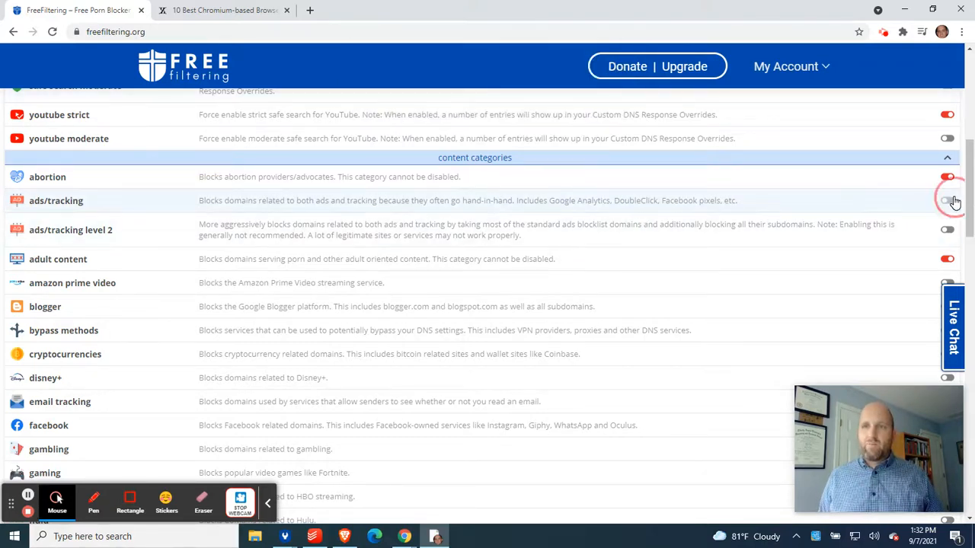
pyautogui.click(592, 102)
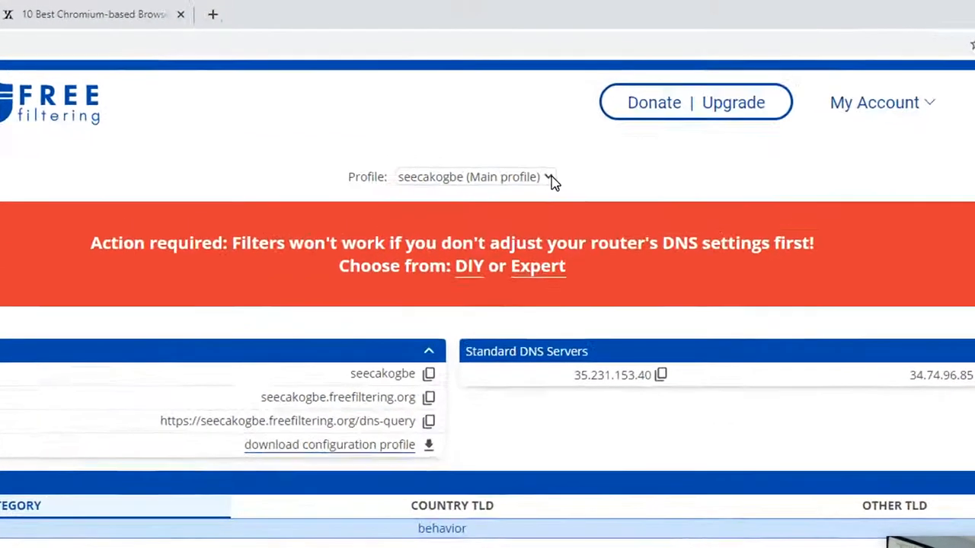
# - Switch the active profile from the main profile to the Dad Laptop sub-profile
pyautogui.click(551, 128)
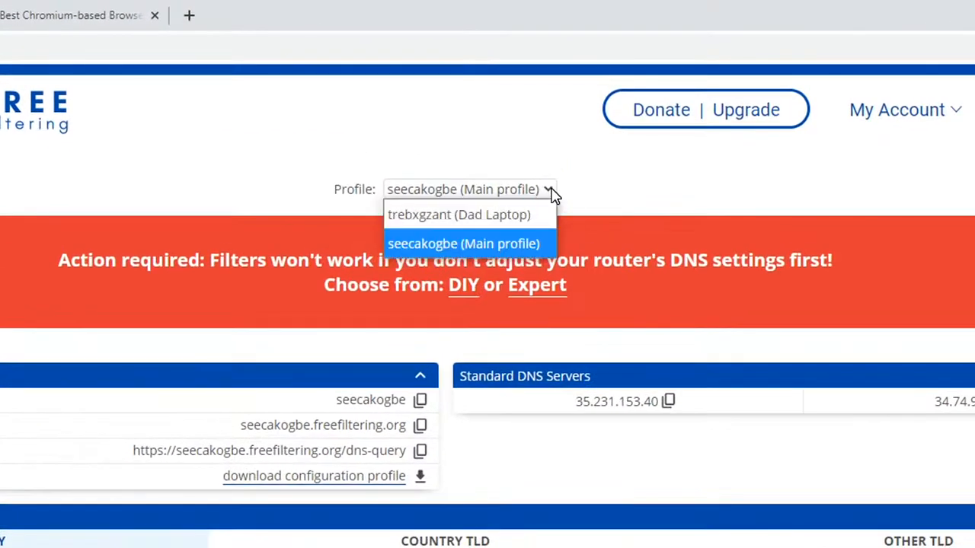
pyautogui.click(551, 193)
pyautogui.click(553, 190)
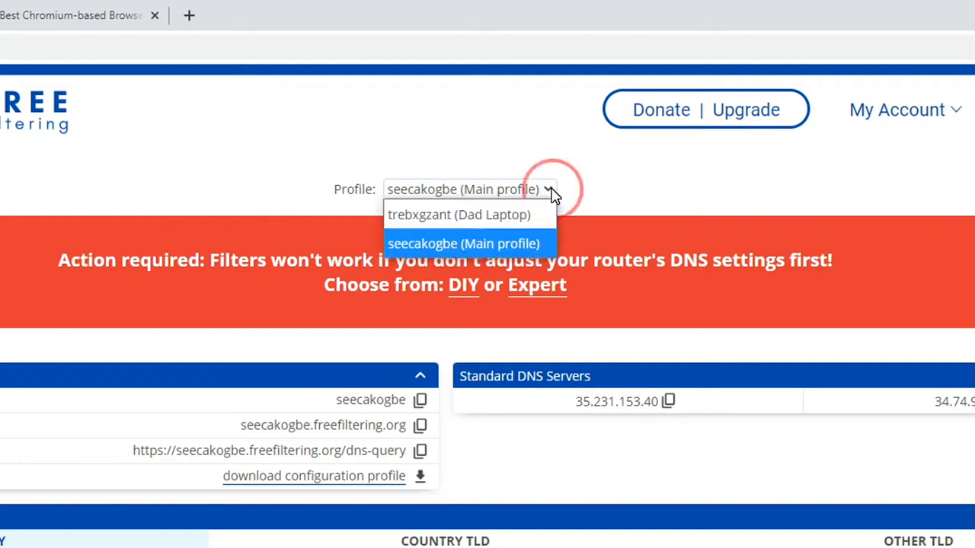
pyautogui.click(509, 217)
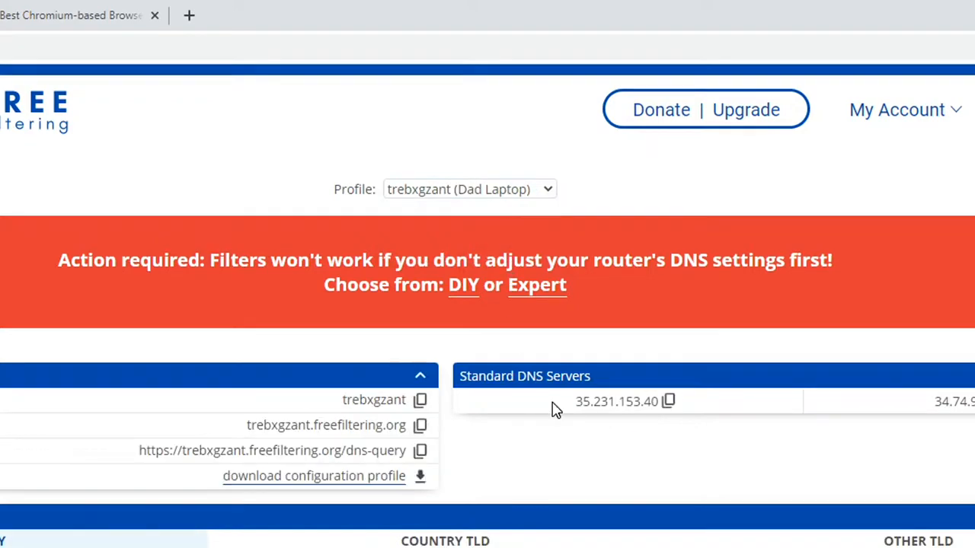
# - Check the Dad Laptop profile's safe search and content category settings and its Encrypted DNS details
pyautogui.scroll(-3, 601, 306)
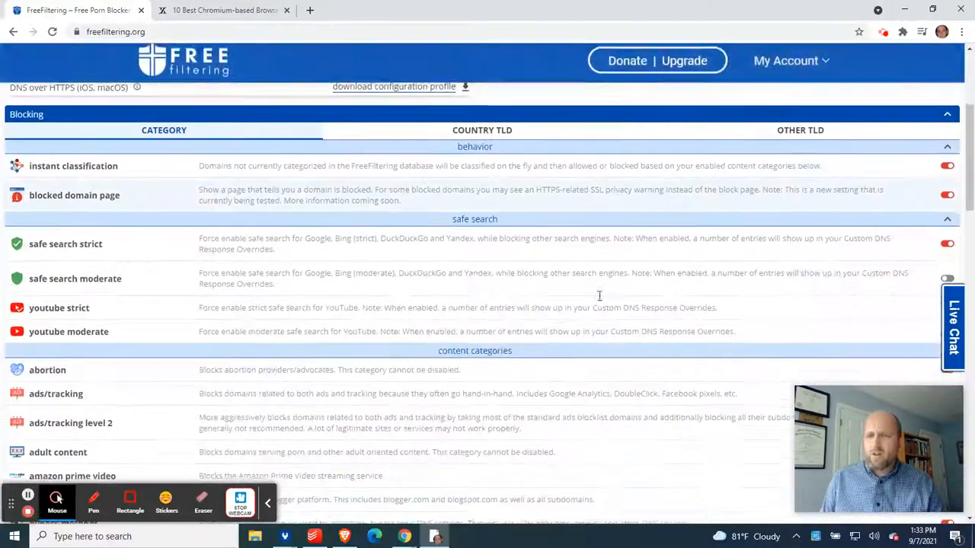
pyautogui.scroll(-1, 597, 290)
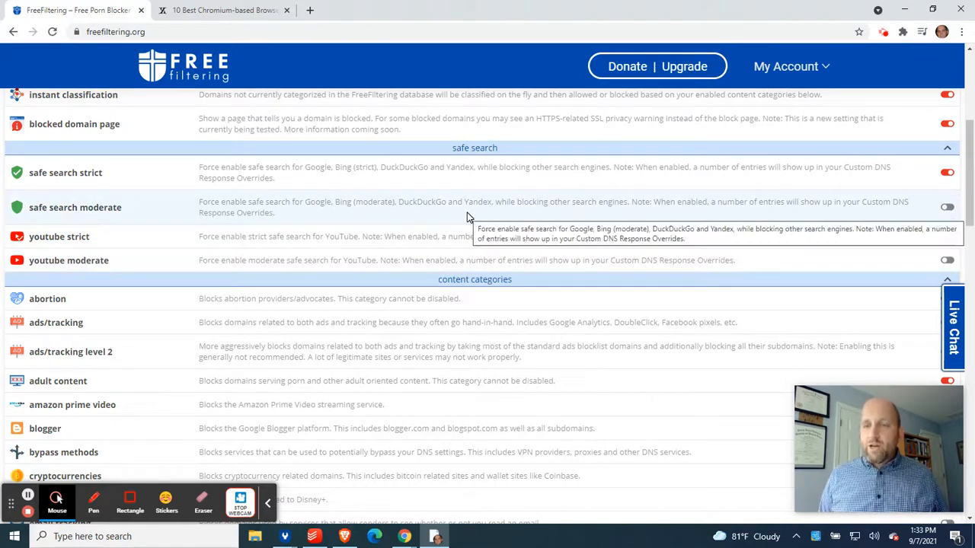
pyautogui.scroll(3, 480, 224)
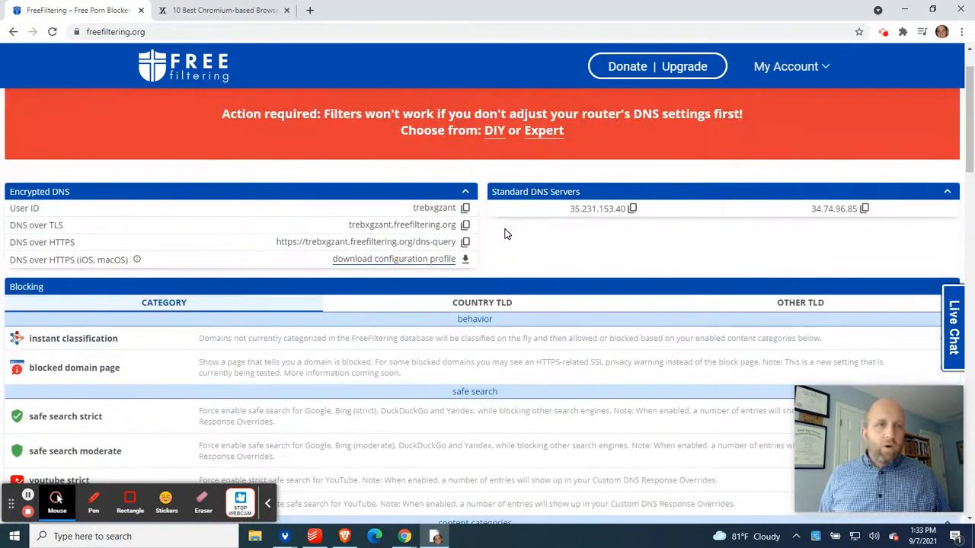
# - Outline the Encrypted DNS section, the profile selector and the profile ID in the two DNS addresses, and highlight the DNS over HTTPS label
pyautogui.click(130, 499)
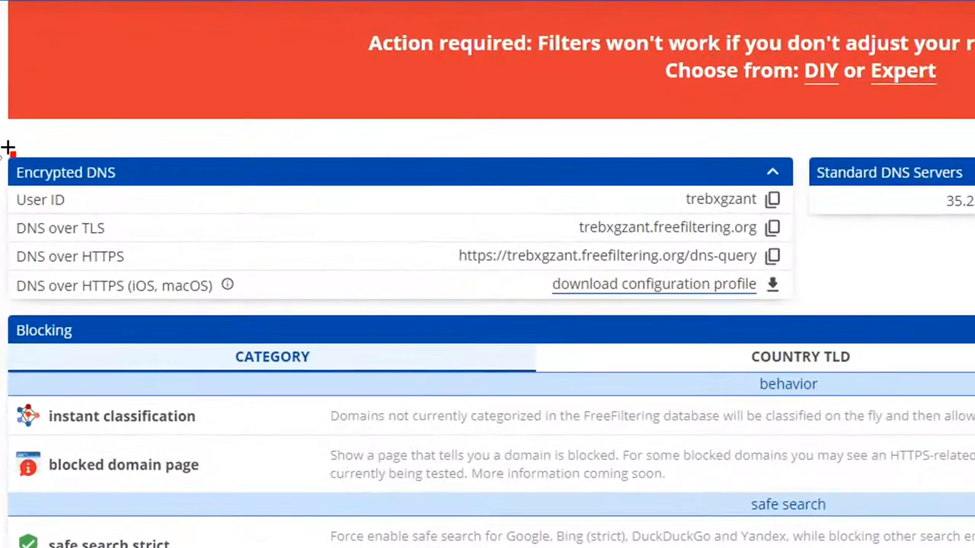
pyautogui.moveTo(6, 153)
pyautogui.mouseDown()
pyautogui.moveTo(147, 230)
pyautogui.moveTo(594, 305)
pyautogui.moveTo(777, 290)
pyautogui.moveTo(810, 298)
pyautogui.mouseUp()
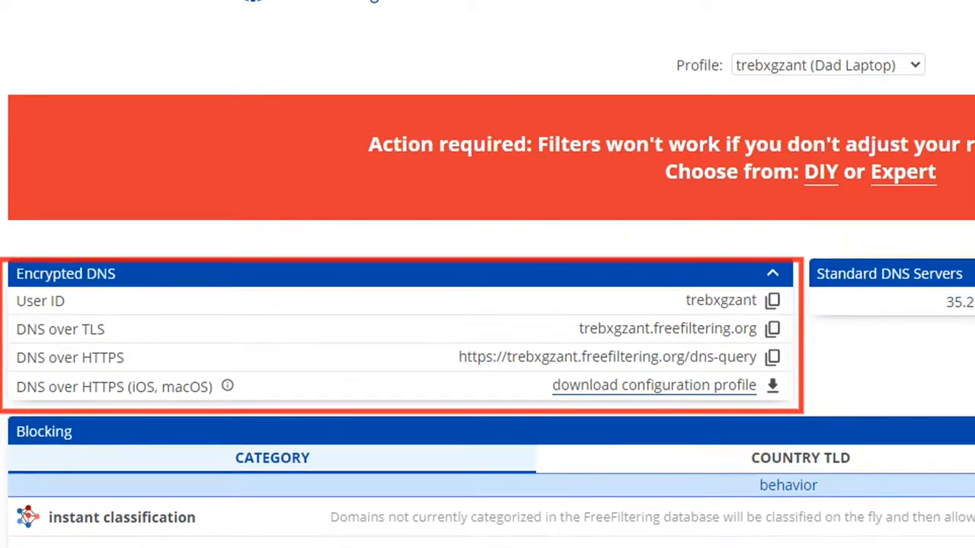
pyautogui.moveTo(646, 32)
pyautogui.mouseDown()
pyautogui.moveTo(830, 79)
pyautogui.moveTo(963, 78)
pyautogui.mouseUp()
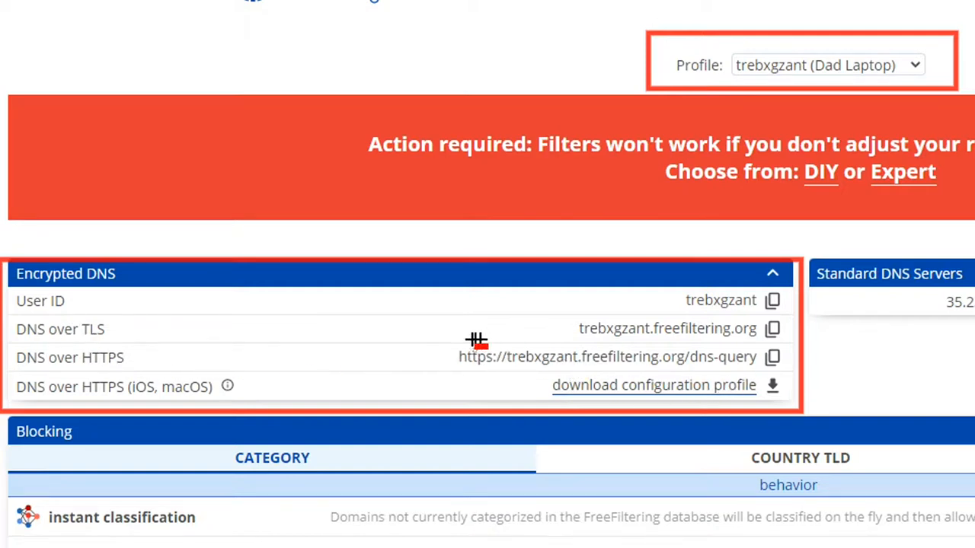
pyautogui.moveTo(550, 313)
pyautogui.mouseDown()
pyautogui.moveTo(632, 315)
pyautogui.moveTo(664, 344)
pyautogui.mouseUp()
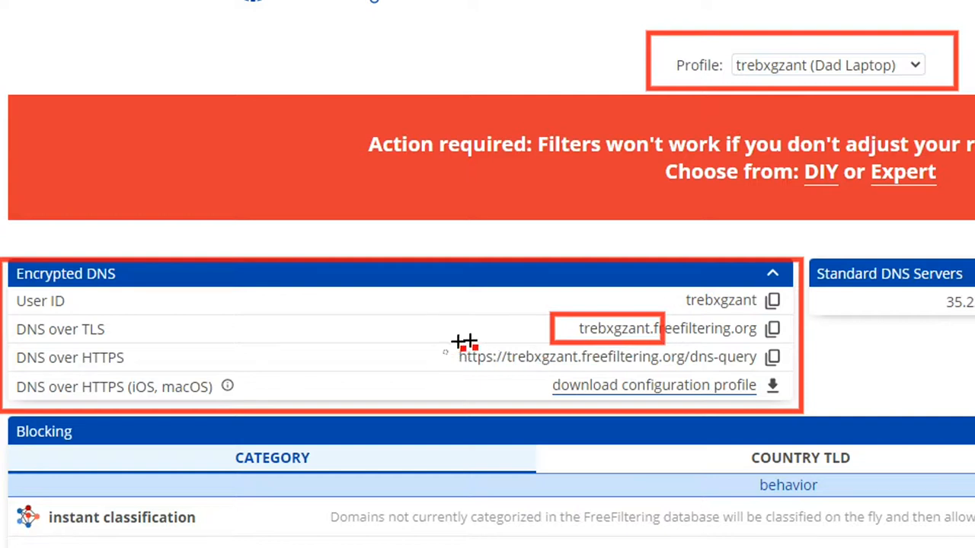
pyautogui.moveTo(444, 351)
pyautogui.mouseDown()
pyautogui.moveTo(548, 355)
pyautogui.moveTo(584, 362)
pyautogui.moveTo(586, 374)
pyautogui.mouseUp()
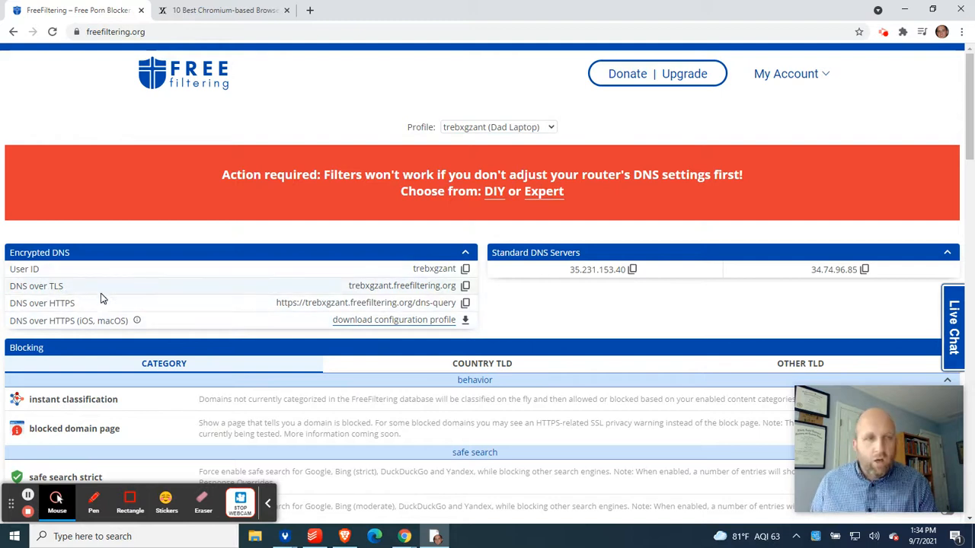
pyautogui.moveTo(76, 304); pyautogui.dragTo(7, 303)
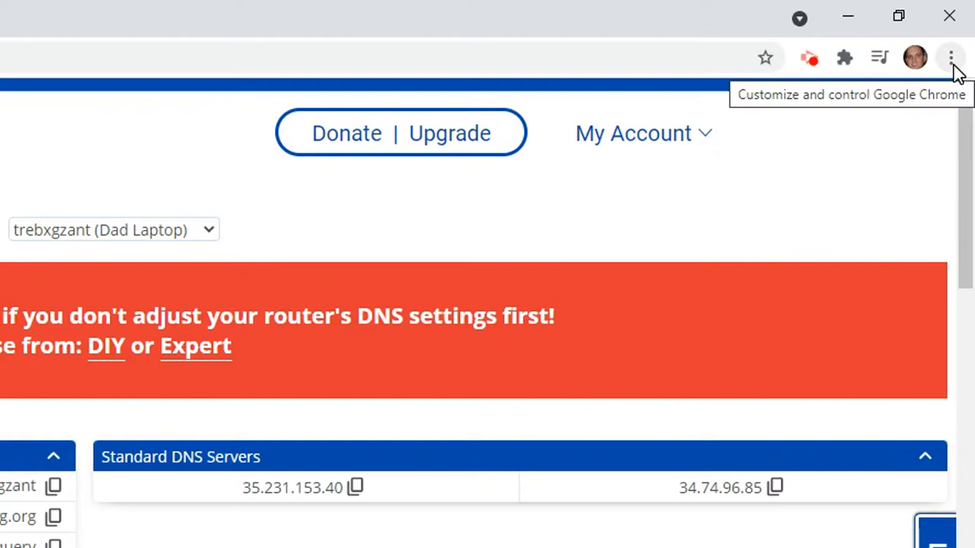
# - Open the Security page of Chrome's privacy and security settings
pyautogui.click(952, 61)
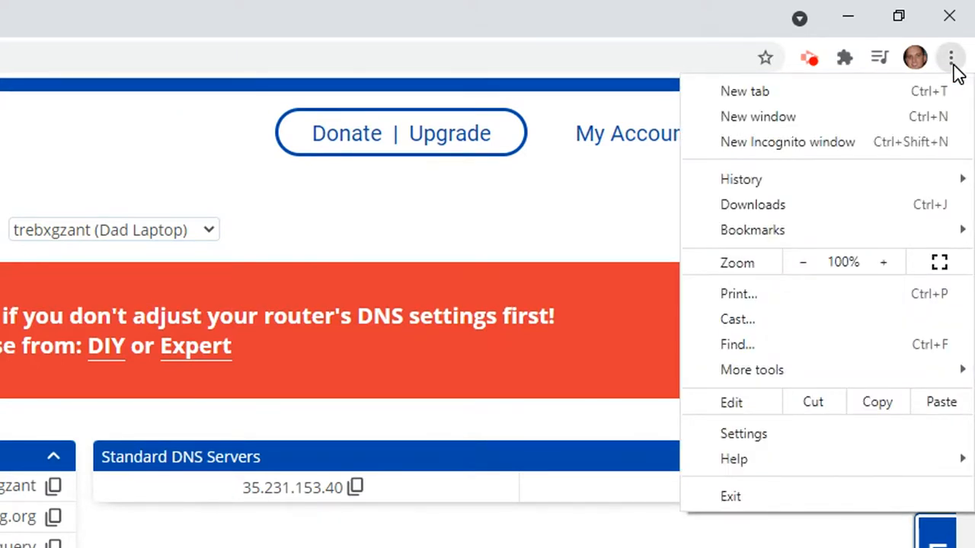
pyautogui.click(850, 429)
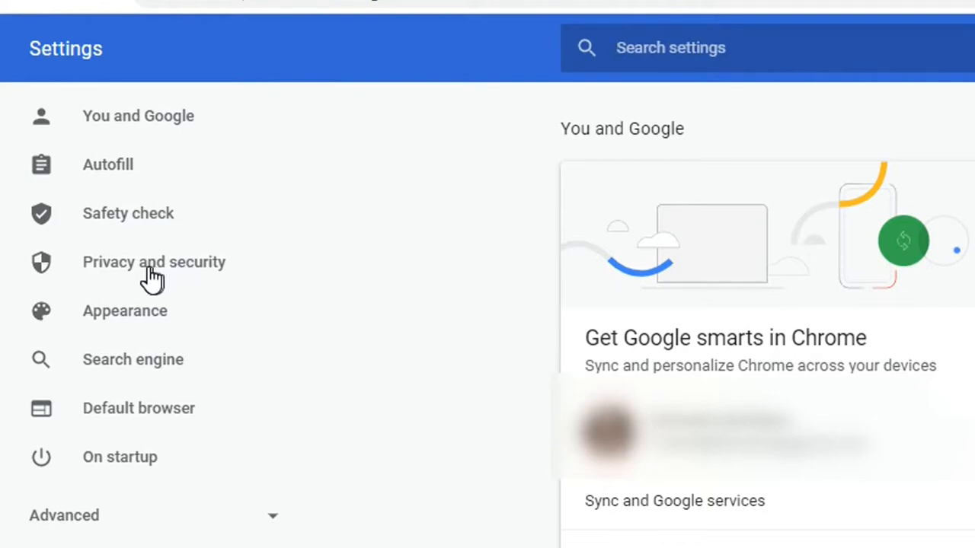
pyautogui.moveTo(157, 271)
pyautogui.mouseDown()
pyautogui.moveTo(180, 266)
pyautogui.moveTo(119, 264)
pyautogui.moveTo(145, 272)
pyautogui.mouseUp()
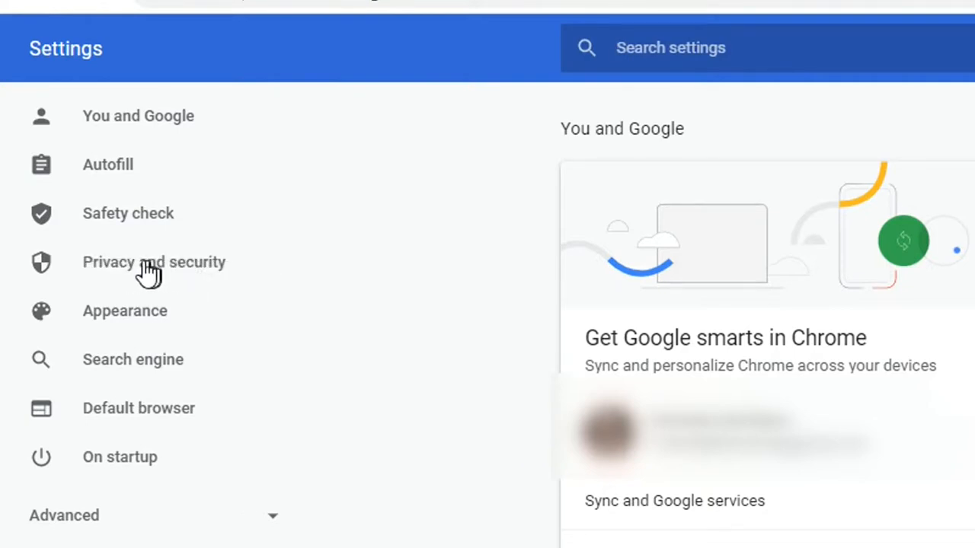
pyautogui.click(207, 268)
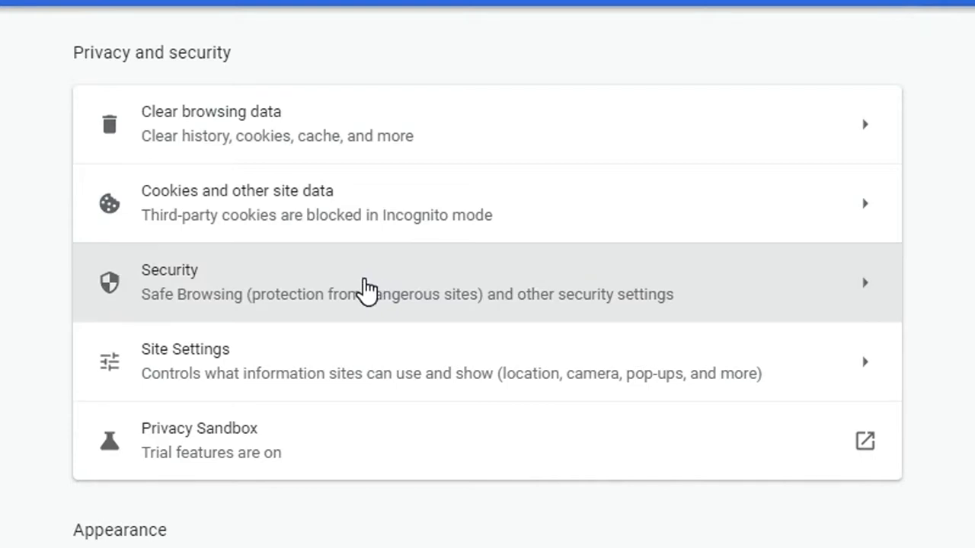
pyautogui.click(366, 288)
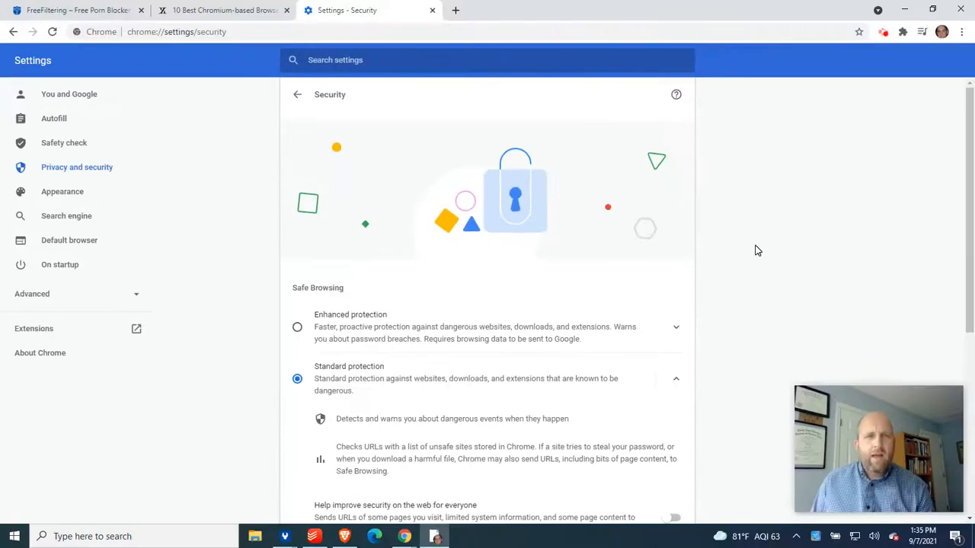
# - Turn on Use secure DNS with the Custom provider option and ready the custom provider field for entry
pyautogui.scroll(-4, 757, 251)
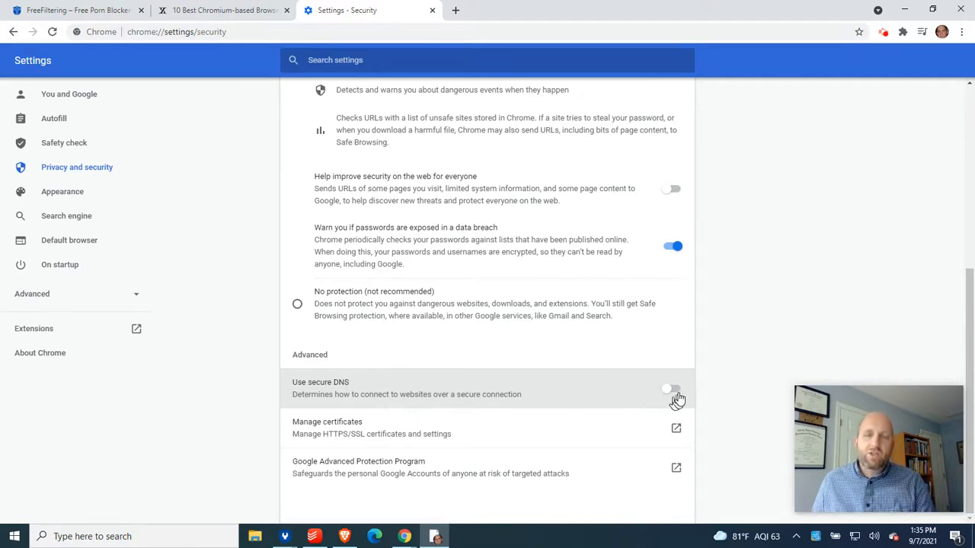
pyautogui.click(675, 392)
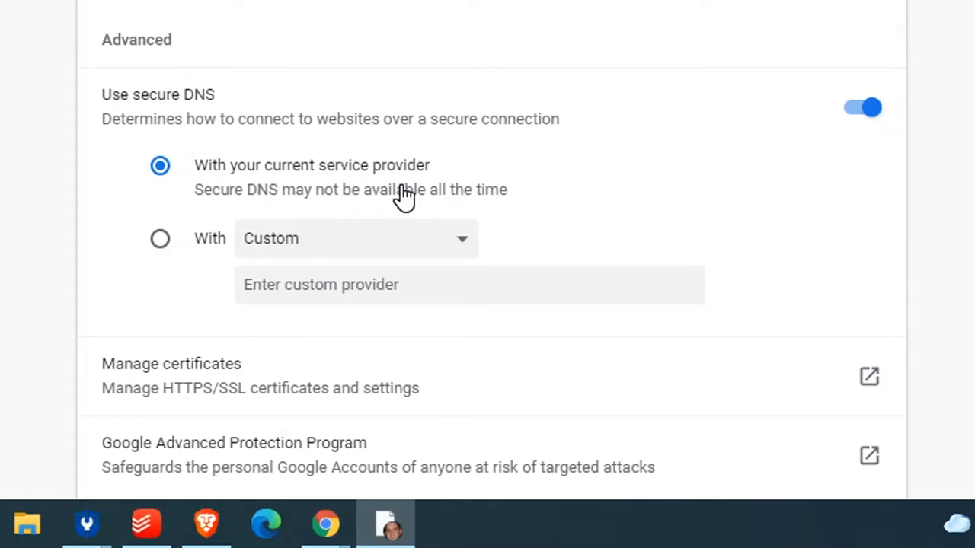
pyautogui.click(161, 240)
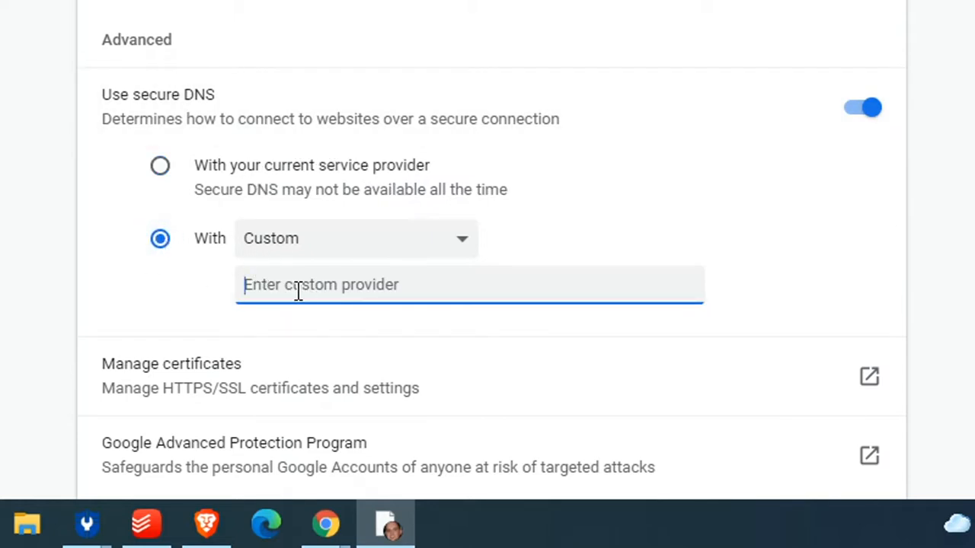
pyautogui.click(466, 247)
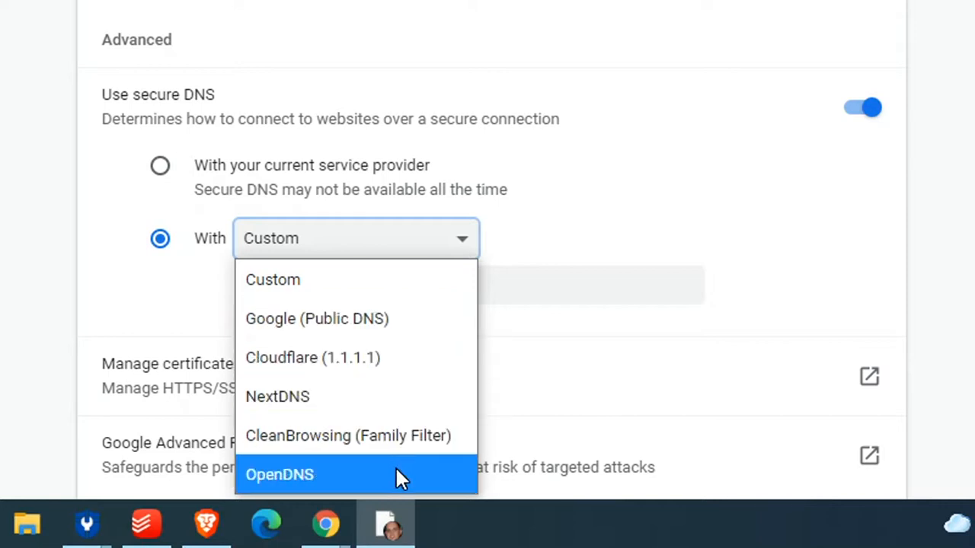
pyautogui.click(381, 283)
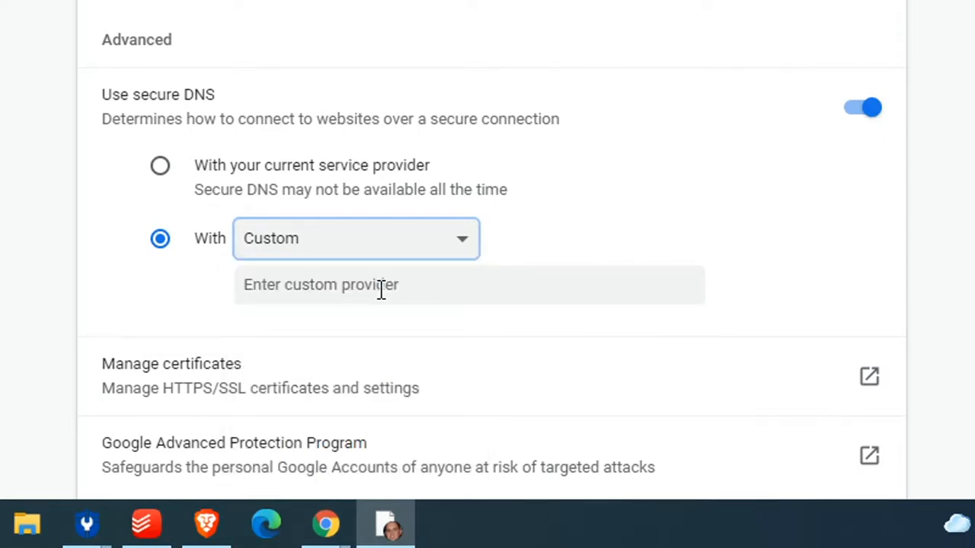
pyautogui.click(380, 288)
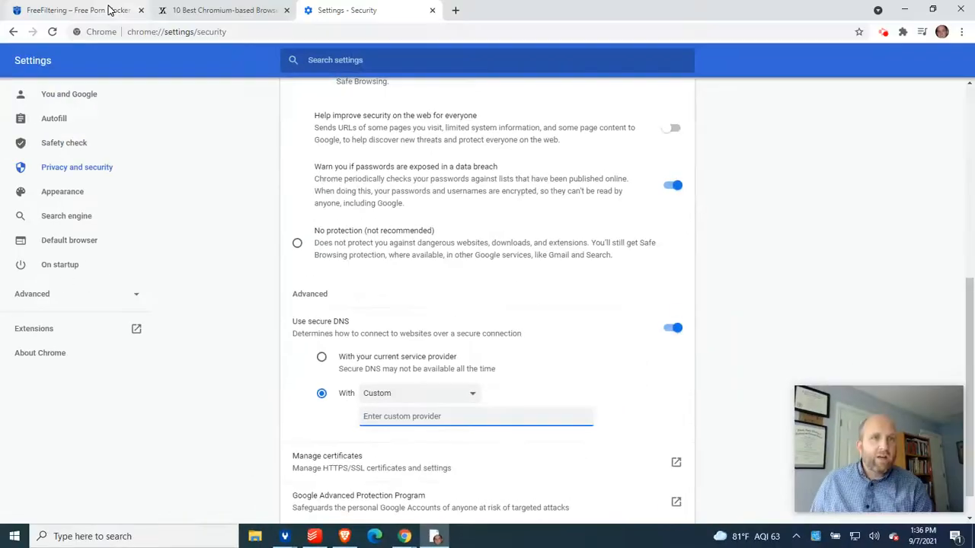
# - Return to the FreeFiltering page and select the Dad Laptop profile
pyautogui.click(107, 10)
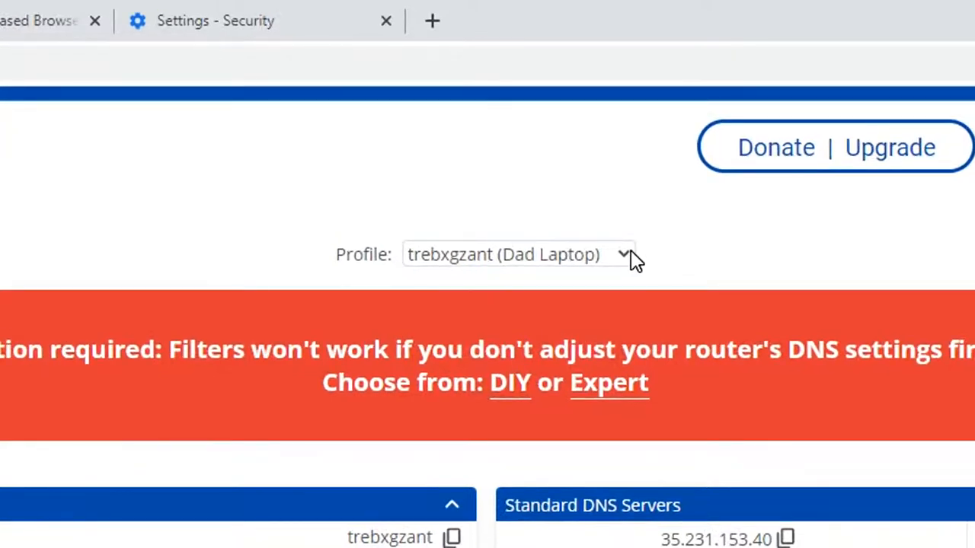
pyautogui.click(630, 253)
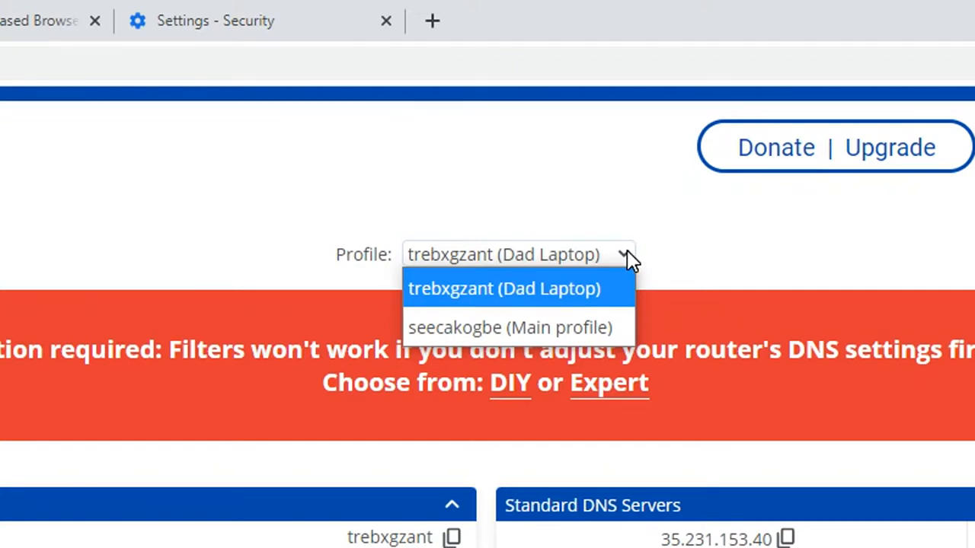
pyautogui.click(597, 295)
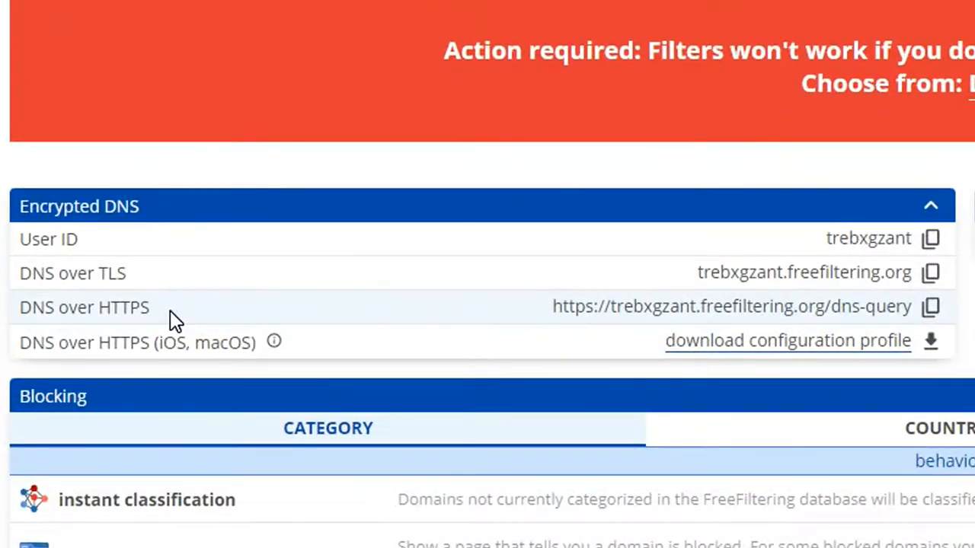
# - Copy the Dad Laptop profile's DNS over HTTPS address from the Encrypted DNS details
pyautogui.moveTo(84, 309); pyautogui.dragTo(18, 308)
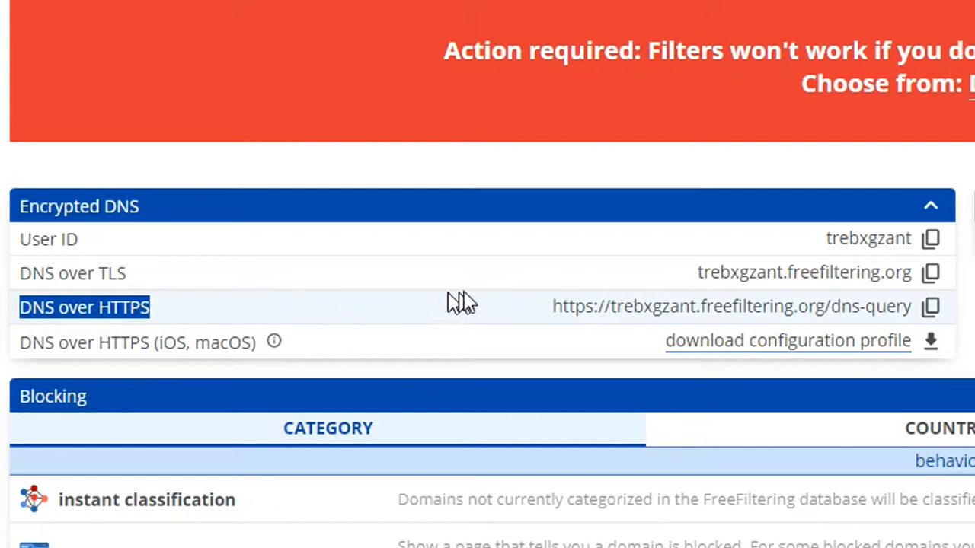
pyautogui.click(938, 314)
pyautogui.moveTo(523, 310); pyautogui.dragTo(571, 312)
pyautogui.click(528, 179)
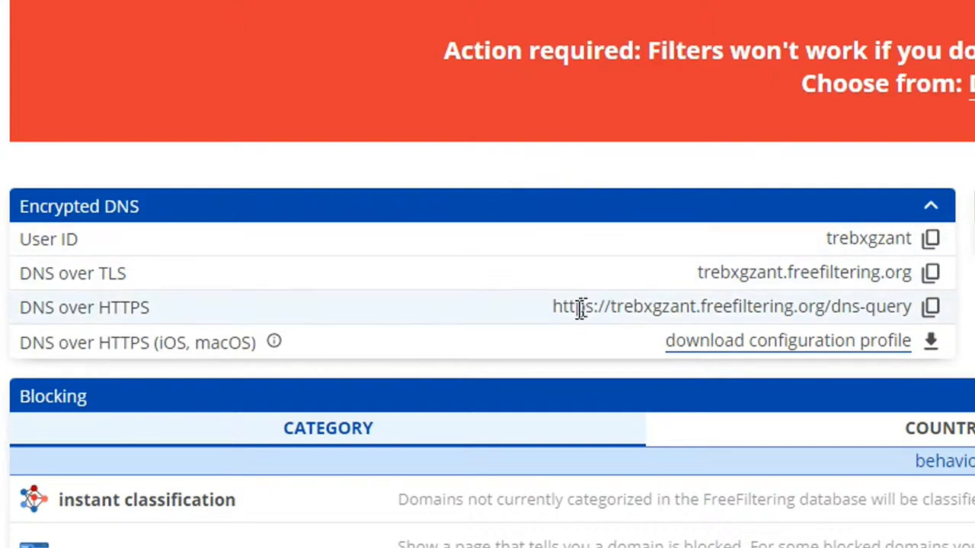
pyautogui.moveTo(549, 309); pyautogui.dragTo(928, 314)
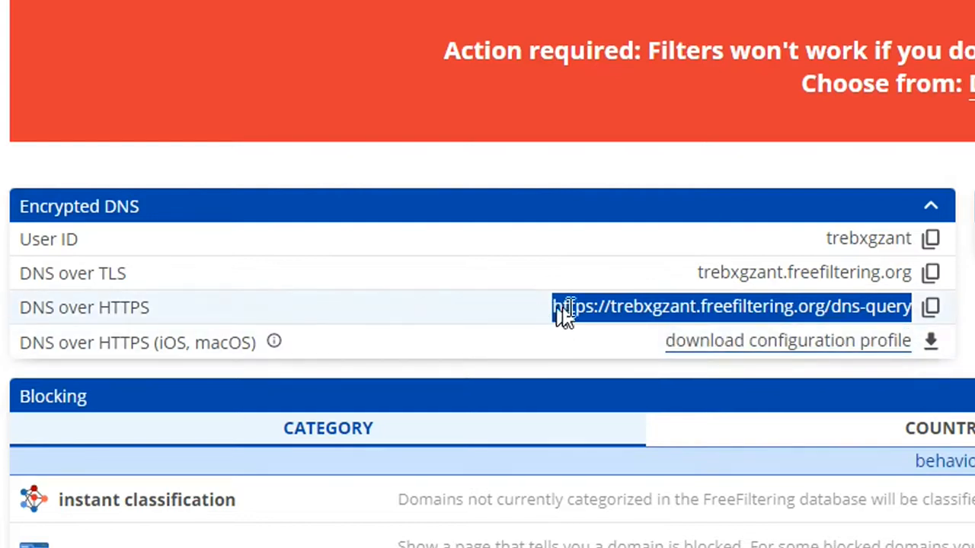
pyautogui.click(931, 311)
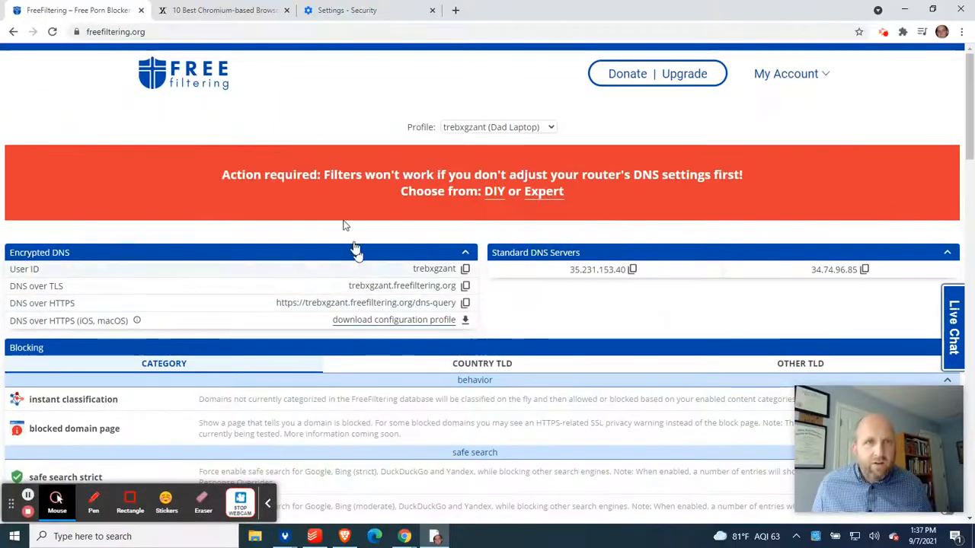
# - Paste the copied DNS over HTTPS address as Chrome's custom secure DNS provider
pyautogui.click(347, 9)
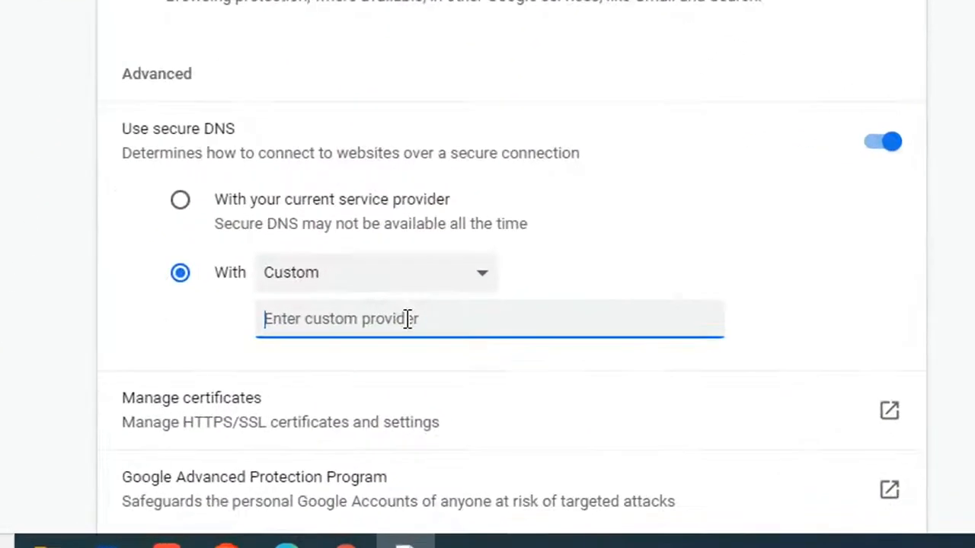
pyautogui.hotkey('ctrl', 'v')
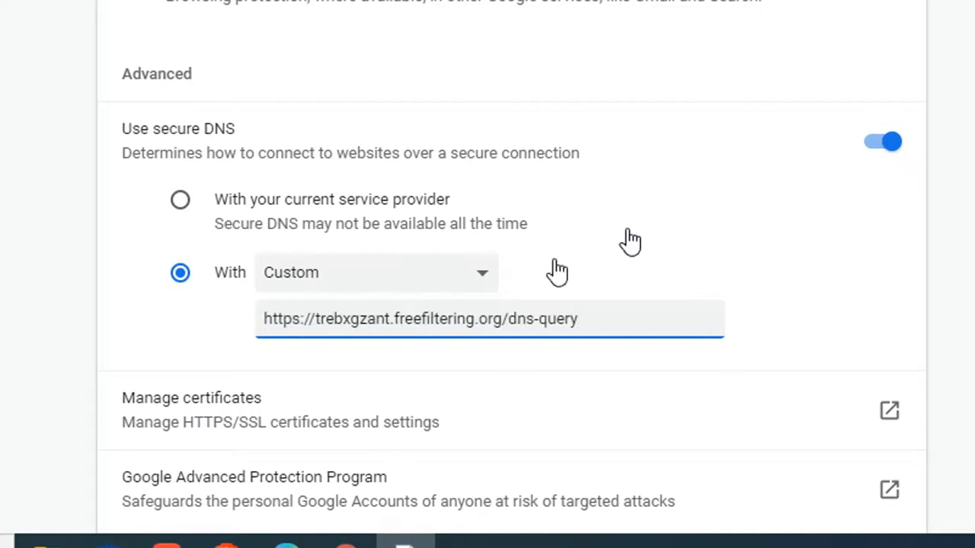
pyautogui.scroll(-1, 640, 205)
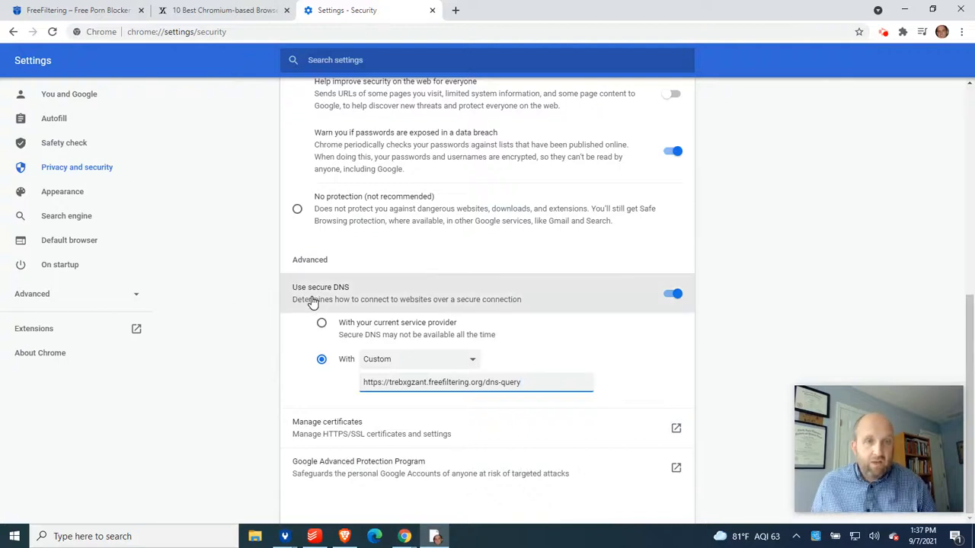
# - Leave and reopen Chrome's Security settings to check the custom secure DNS provider address and the profile ID in it
pyautogui.click(55, 220)
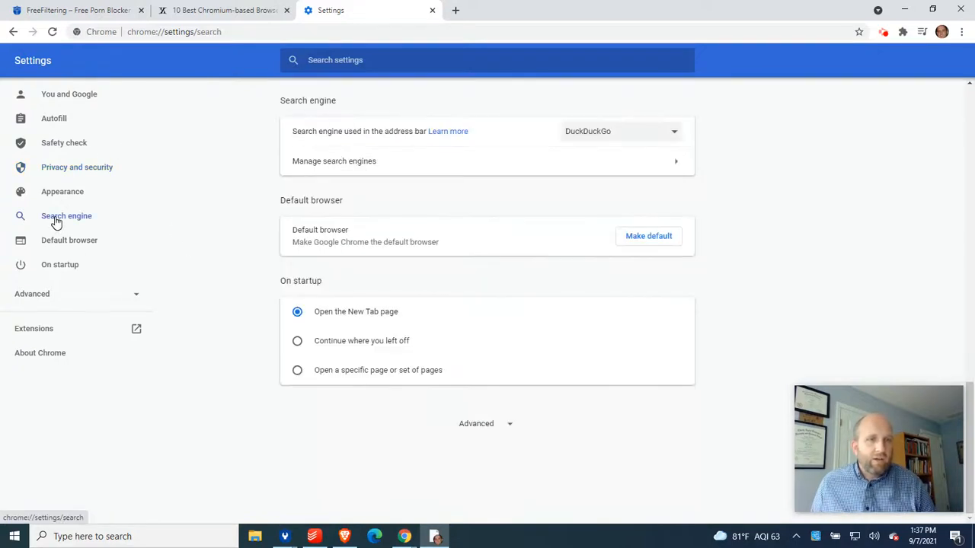
pyautogui.click(63, 175)
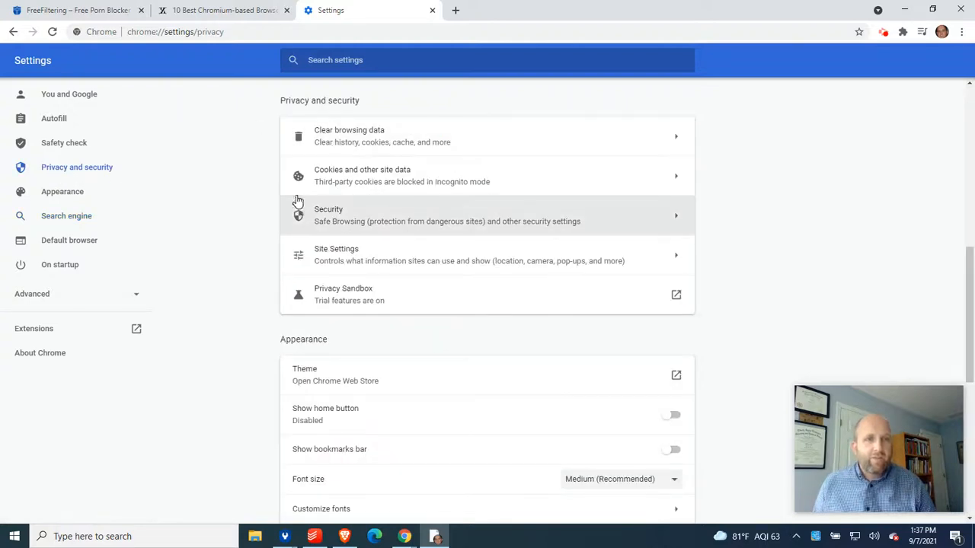
pyautogui.click(389, 217)
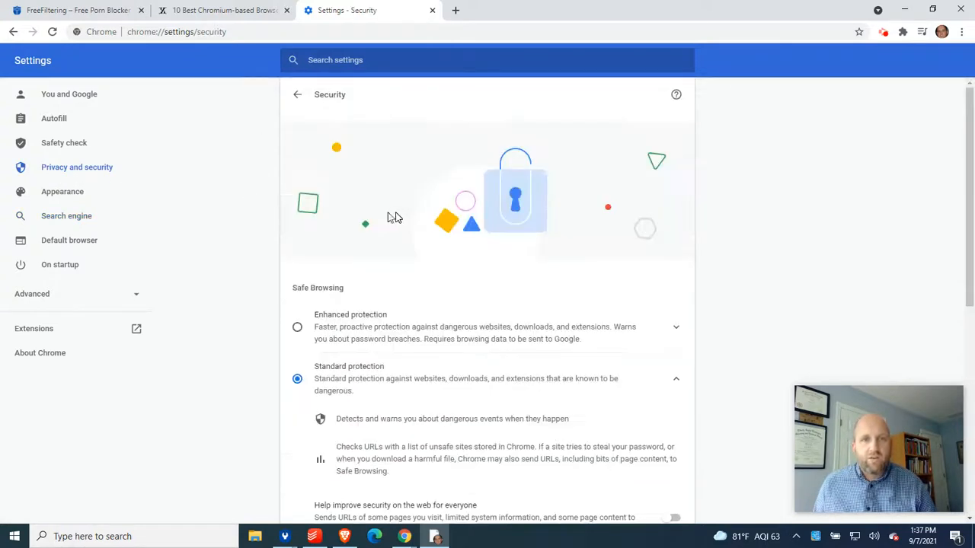
pyautogui.scroll(-5, 738, 249)
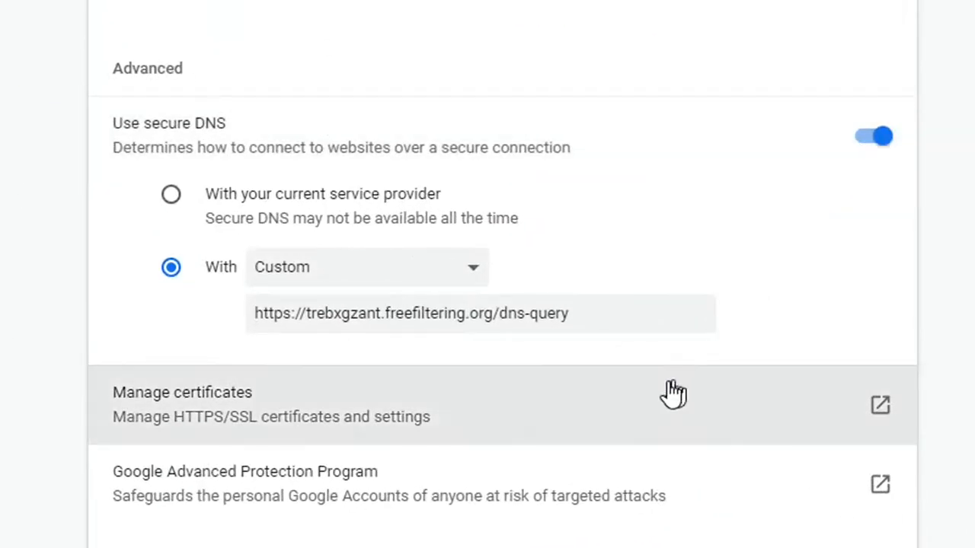
pyautogui.click(648, 321)
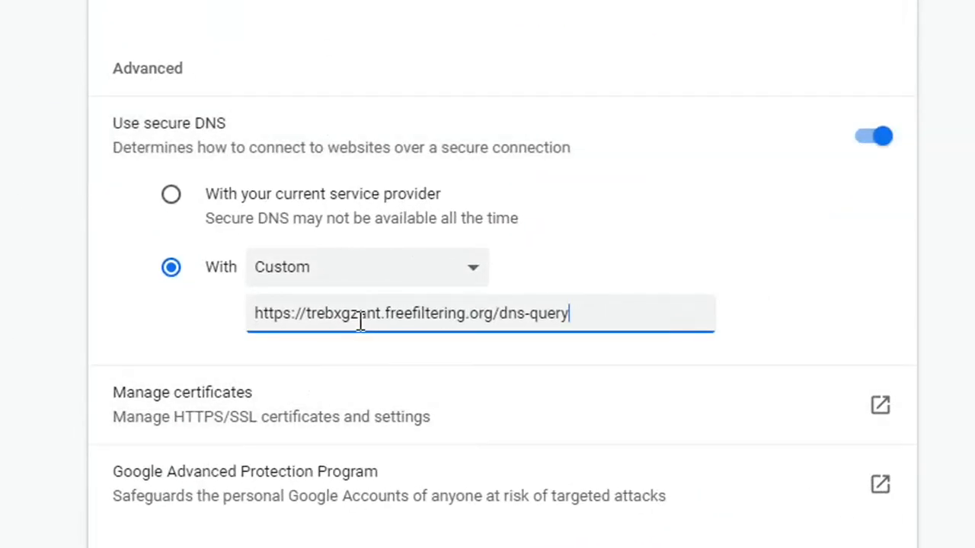
pyautogui.doubleClick(361, 321)
pyautogui.click(439, 315)
pyautogui.doubleClick(328, 313)
pyautogui.click(961, 293)
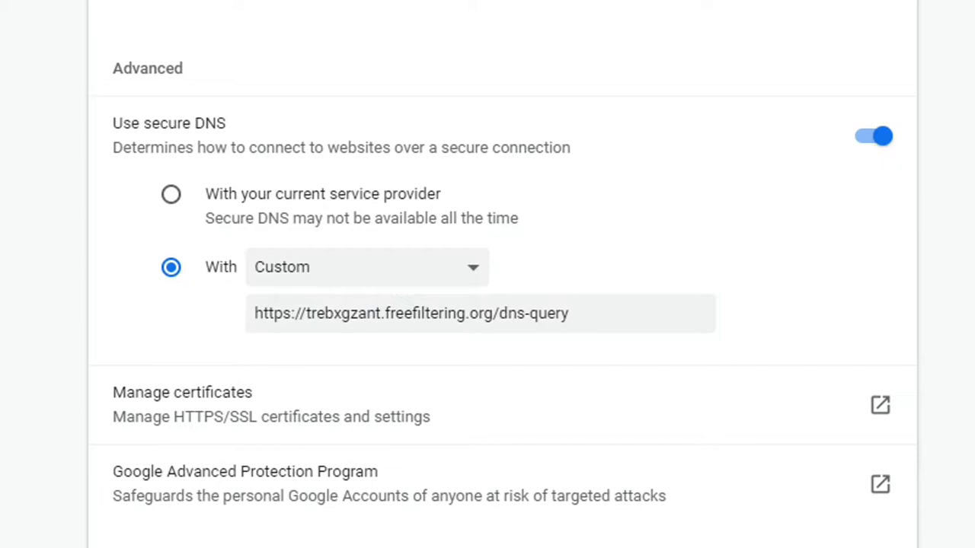
# - Return to the FreeFiltering page and check in the profile choices that Dad Laptop is the selected profile
pyautogui.click(455, 10)
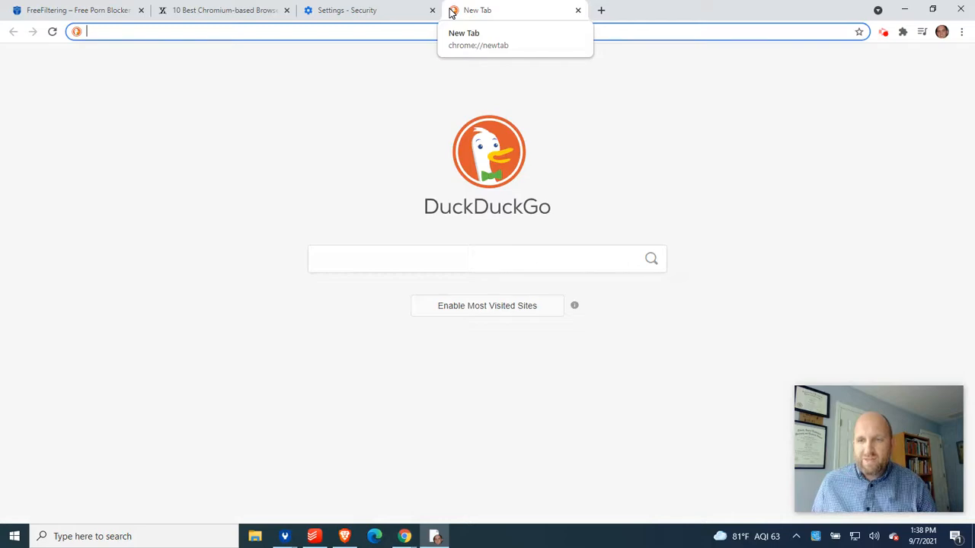
pyautogui.click(106, 11)
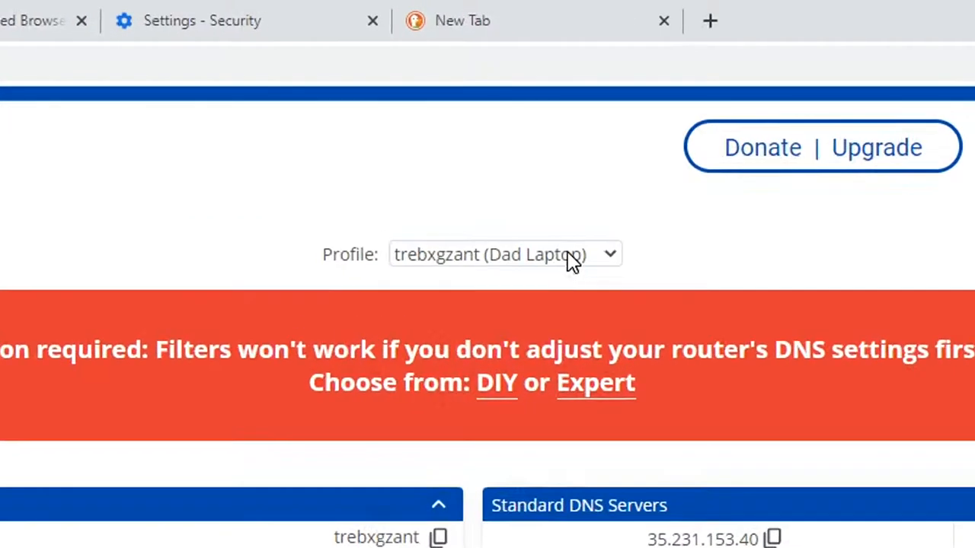
pyautogui.click(530, 127)
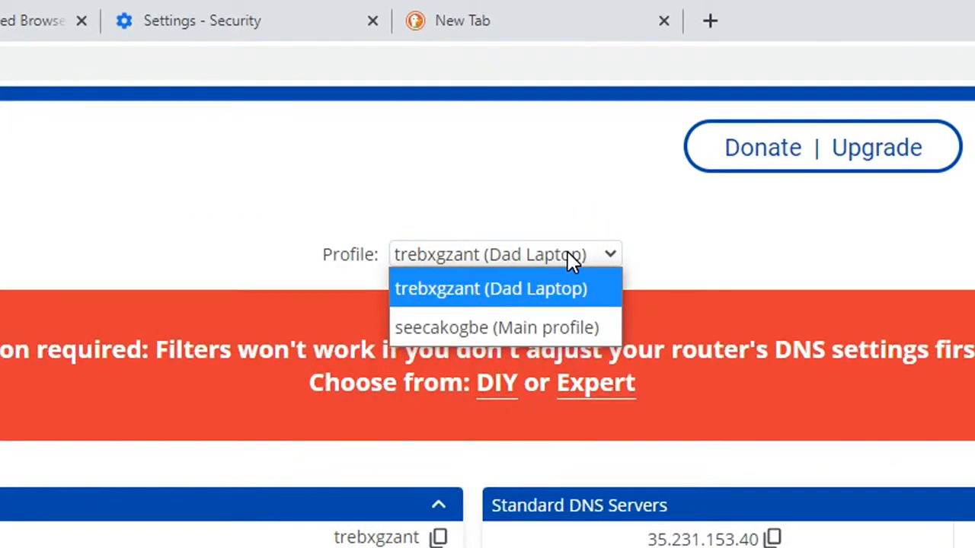
pyautogui.click(570, 256)
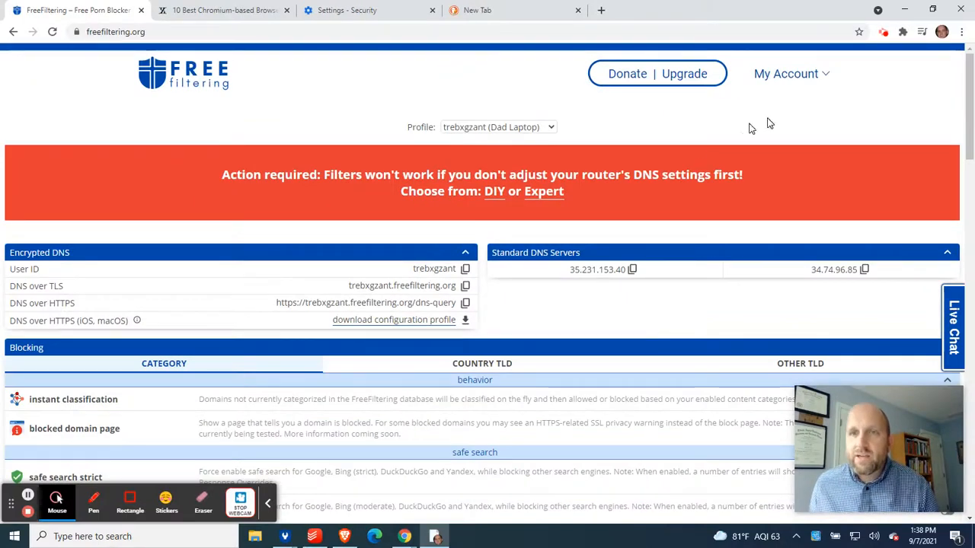
# - Open FreeFiltering's Realtime activity log and switch it to the Dad Laptop profile
pyautogui.moveTo(821, 76)
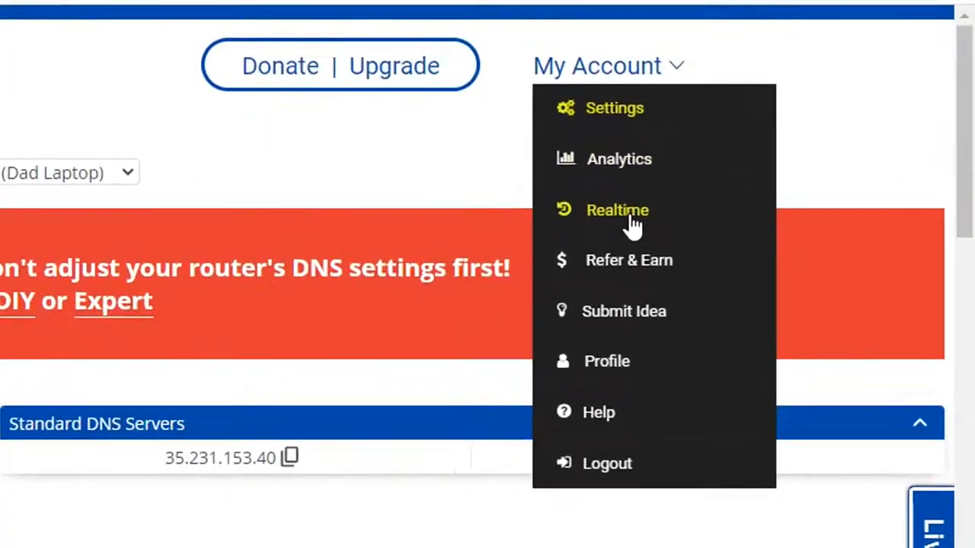
pyautogui.click(803, 149)
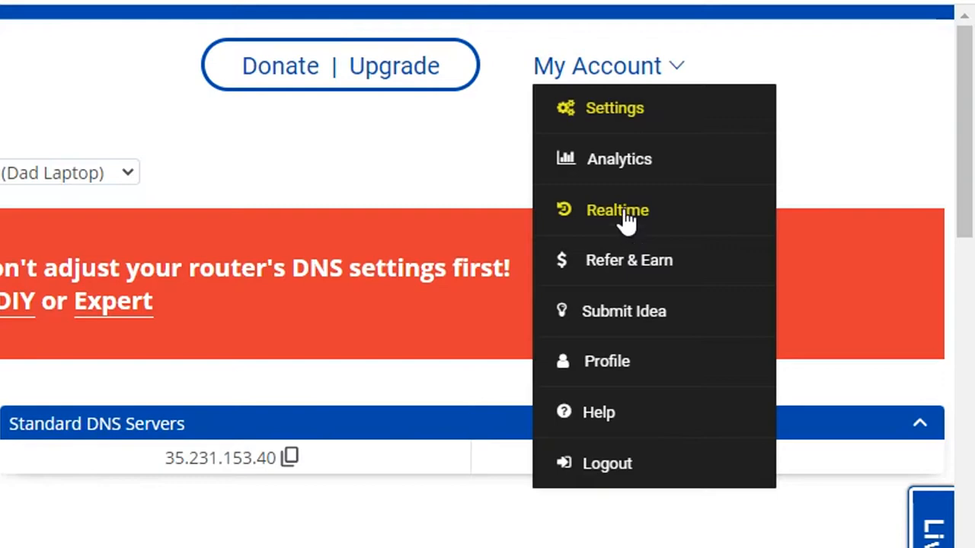
pyautogui.click(625, 214)
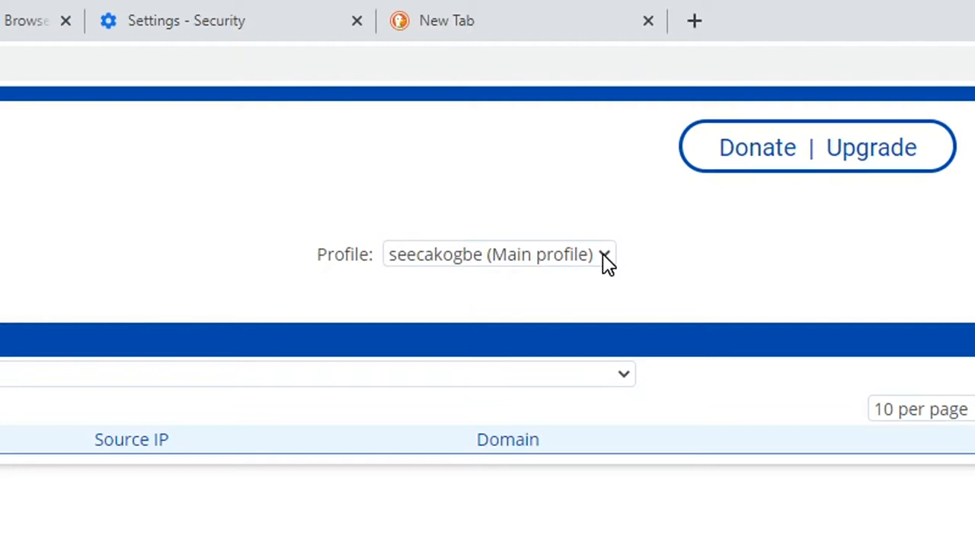
pyautogui.click(603, 254)
pyautogui.click(591, 281)
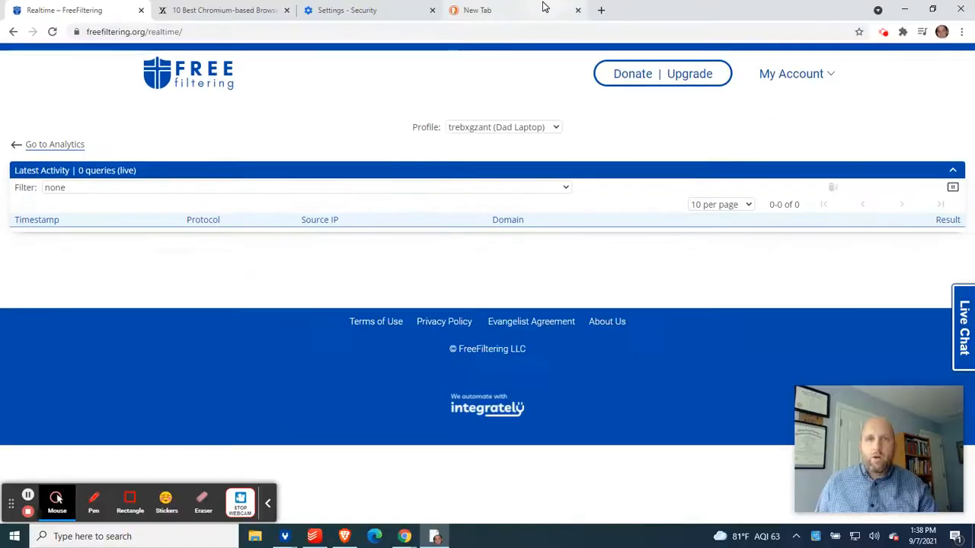
# - Load yahoo.com in the empty browser tab and check the resulting queries in the Dad Laptop profile's Realtime log
pyautogui.click(538, 10)
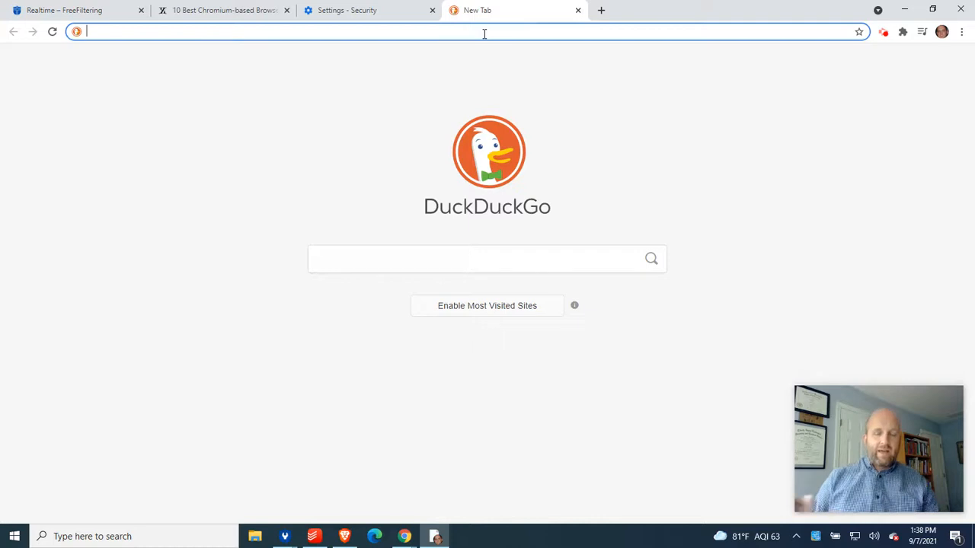
pyautogui.write('yahoo')
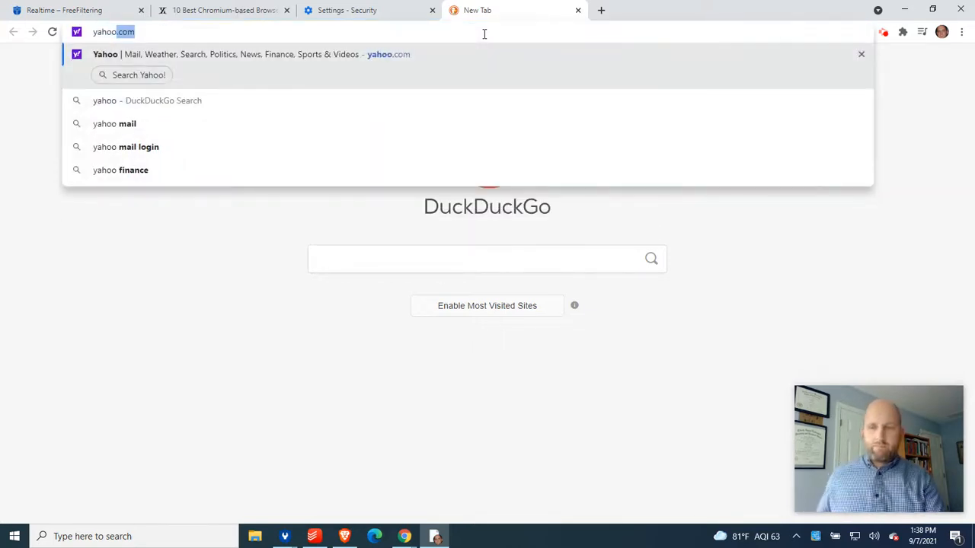
pyautogui.press('Return')
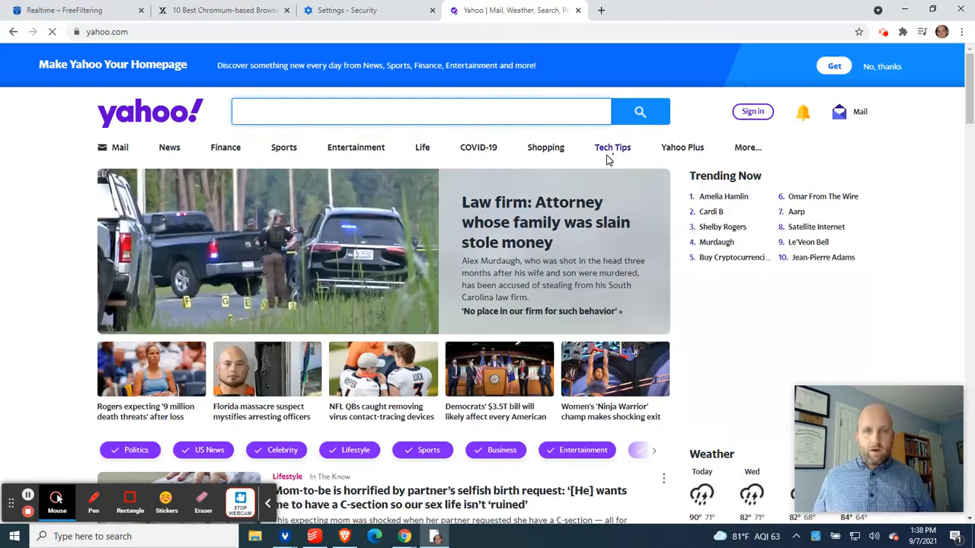
pyautogui.click(86, 11)
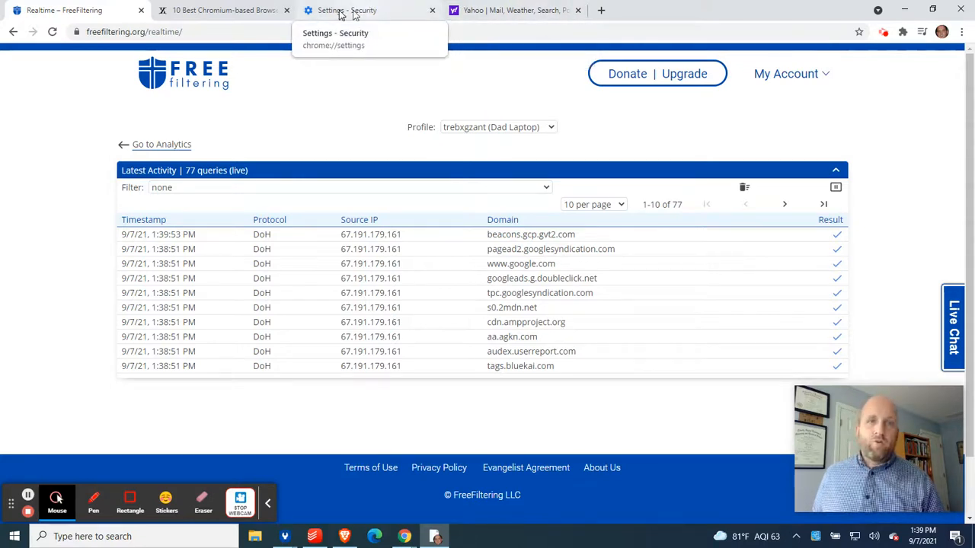
pyautogui.click(531, 130)
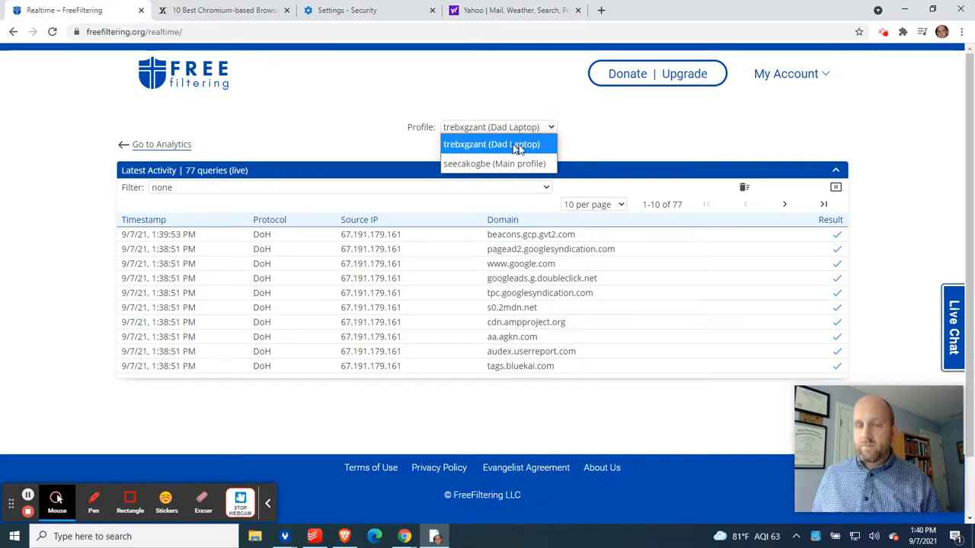
pyautogui.click(617, 130)
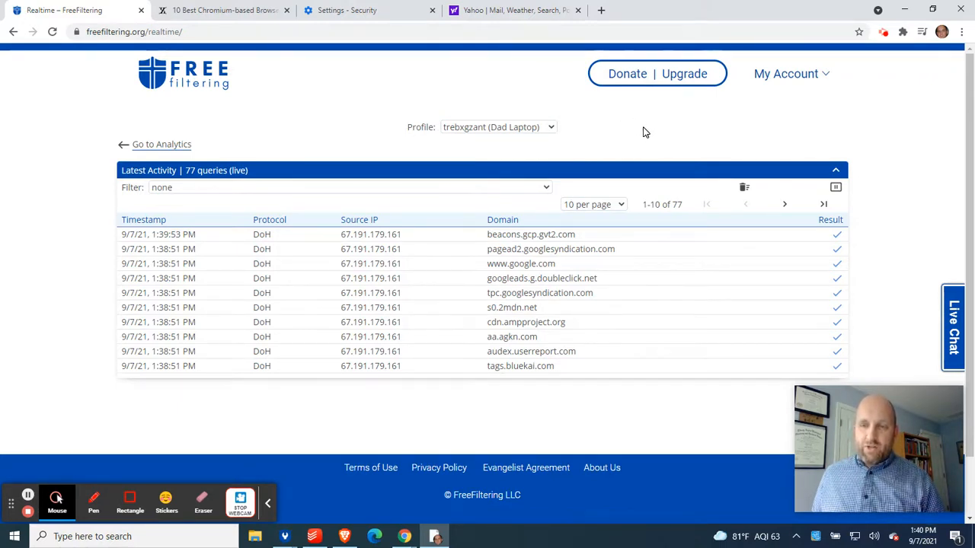
# - Open the FreeFiltering Settings page from the Realtime log and bring up the My Account options again
pyautogui.click(820, 72)
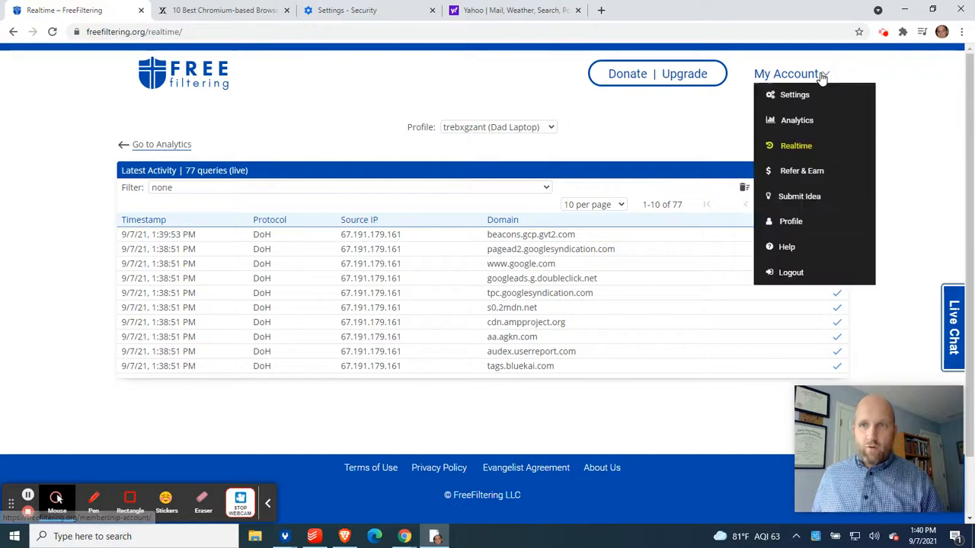
pyautogui.click(808, 92)
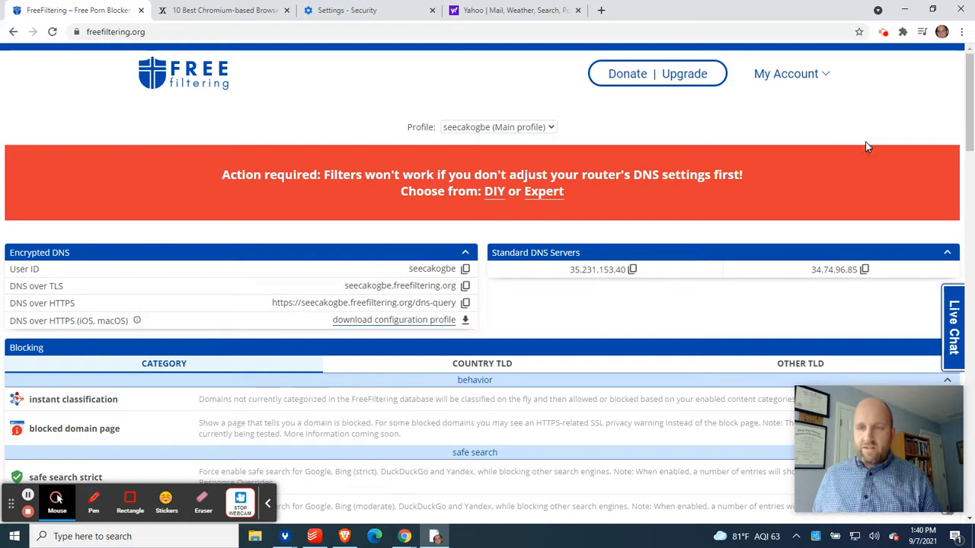
pyautogui.moveTo(818, 76)
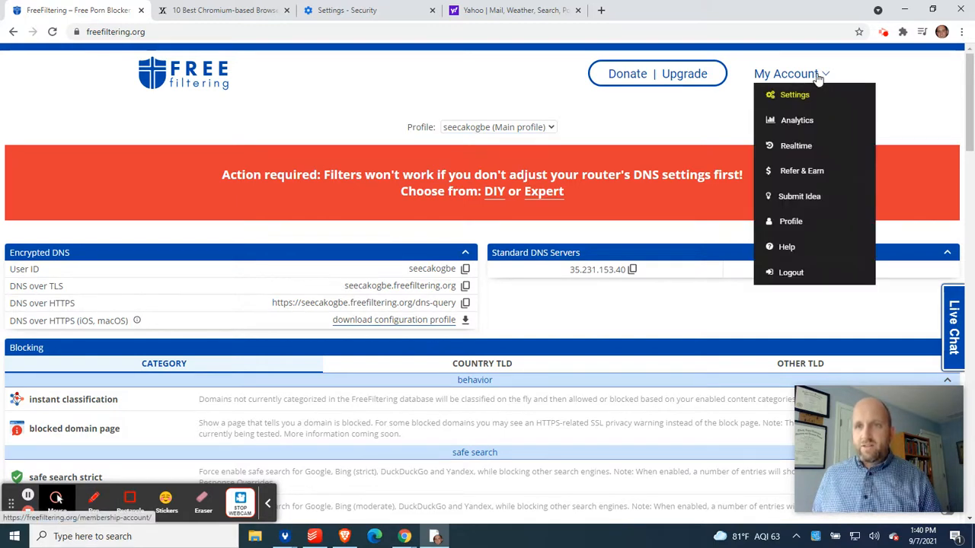